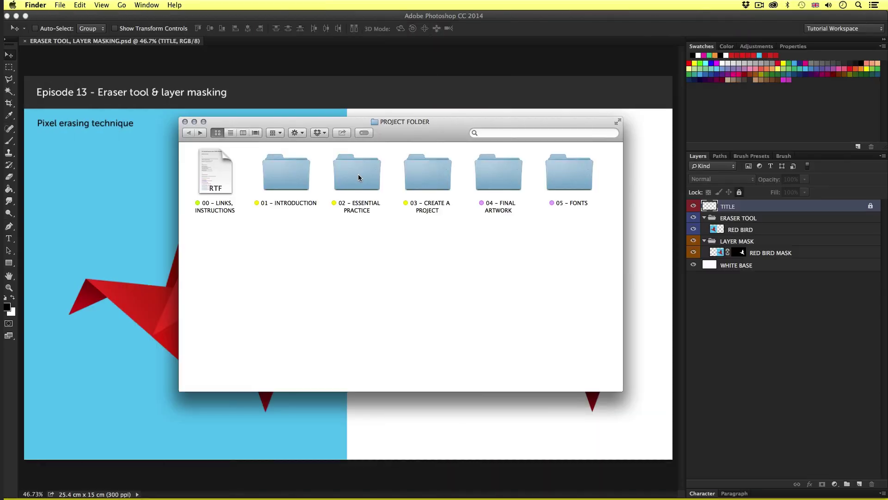
Open ERASER TOOL, LAYER MASKING.psd from the 13 - ERASER TOOL, LAYER MASKING folder inside 02 - ESSENTIAL PRACTICE.
double_click(358, 174)
left_click(451, 159)
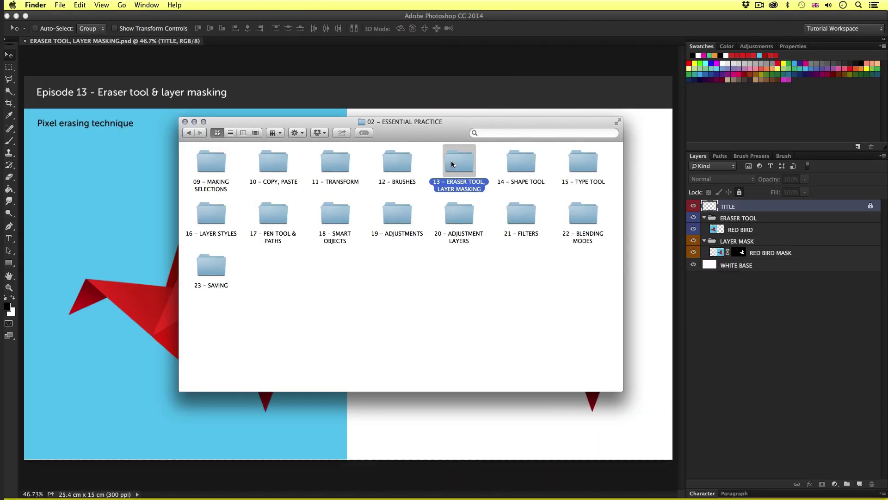
double_click(452, 158)
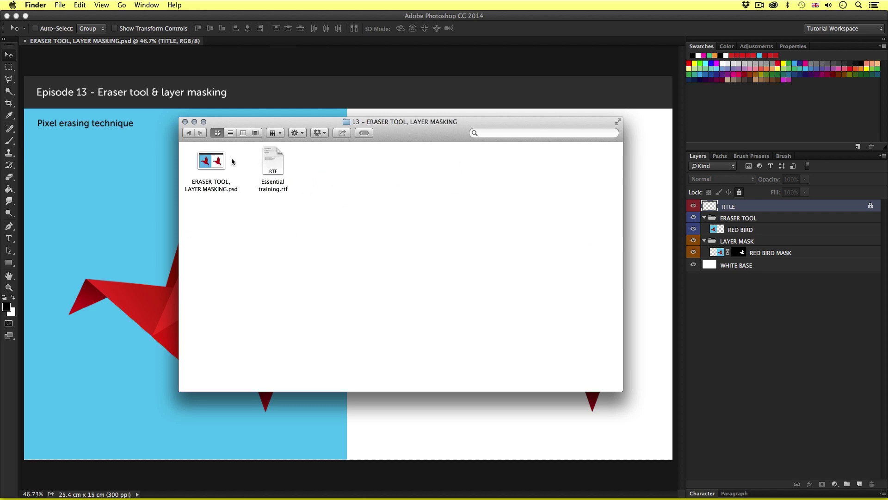
double_click(213, 161)
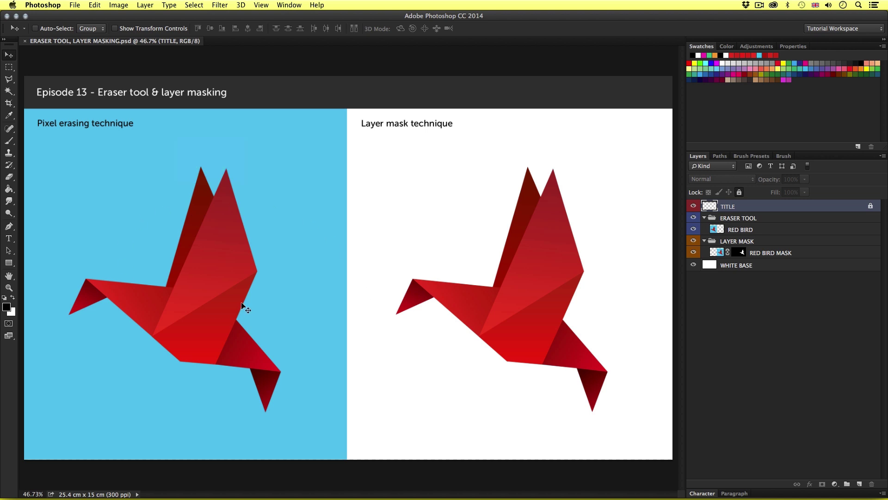
Select the ERASER TOOL group and switch its visibility off and on to examine what it contains.
key("z")
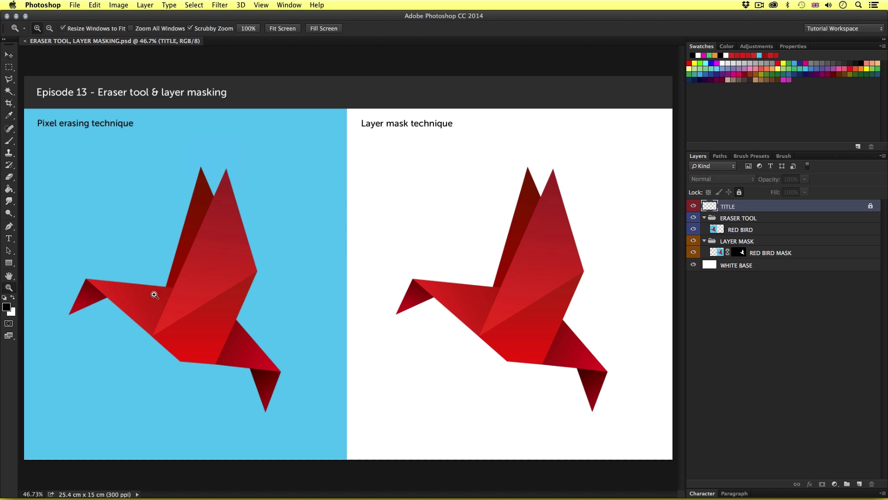
left_click_drag(155, 295, 178, 287)
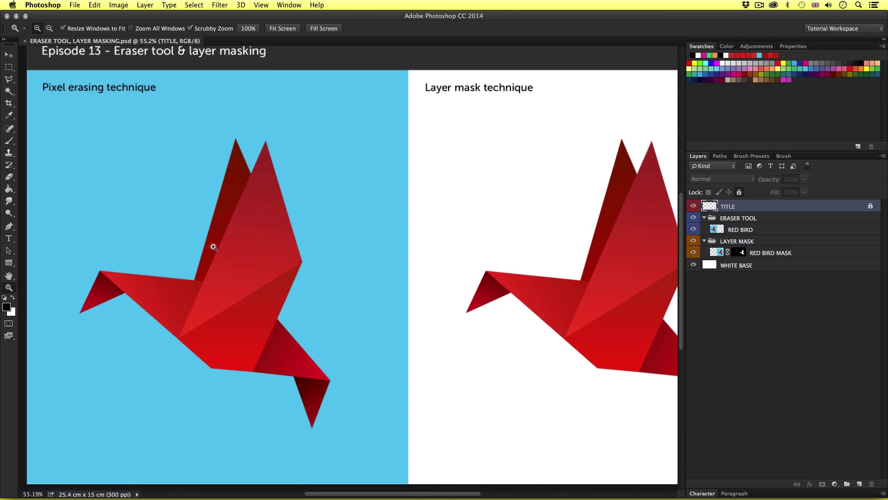
key("v")
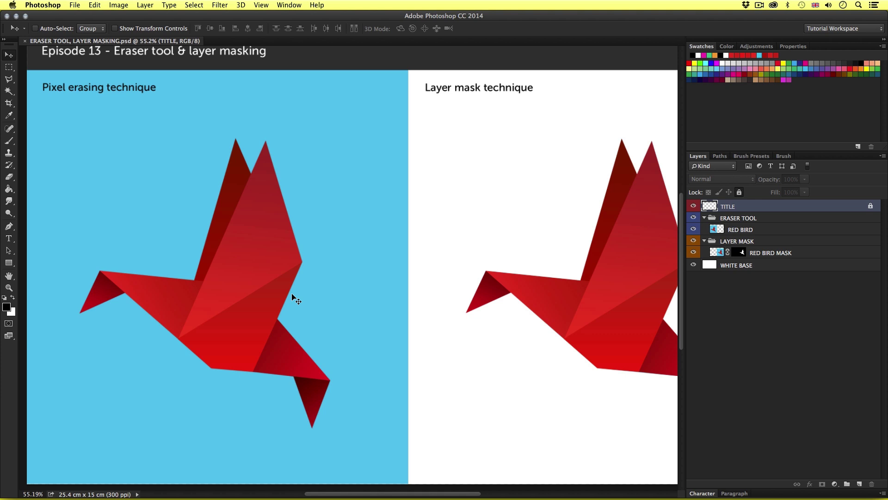
left_click_drag(219, 305, 366, 301)
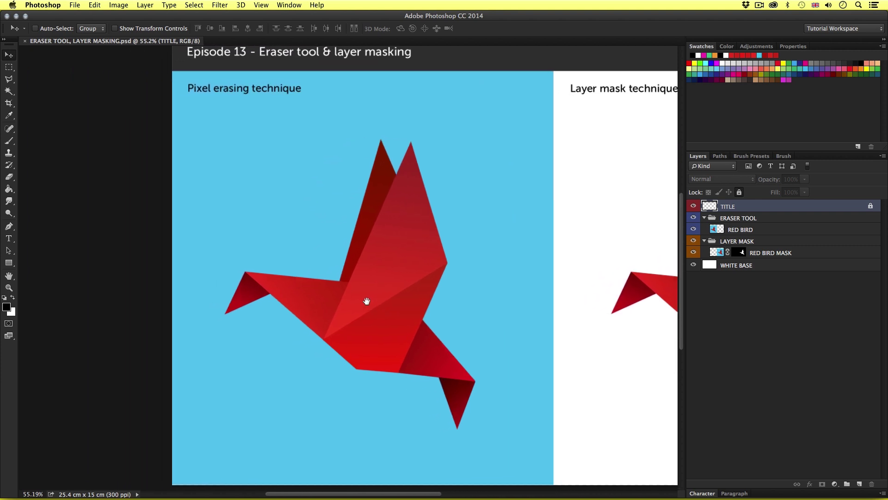
scroll(403, 290, "right", 2)
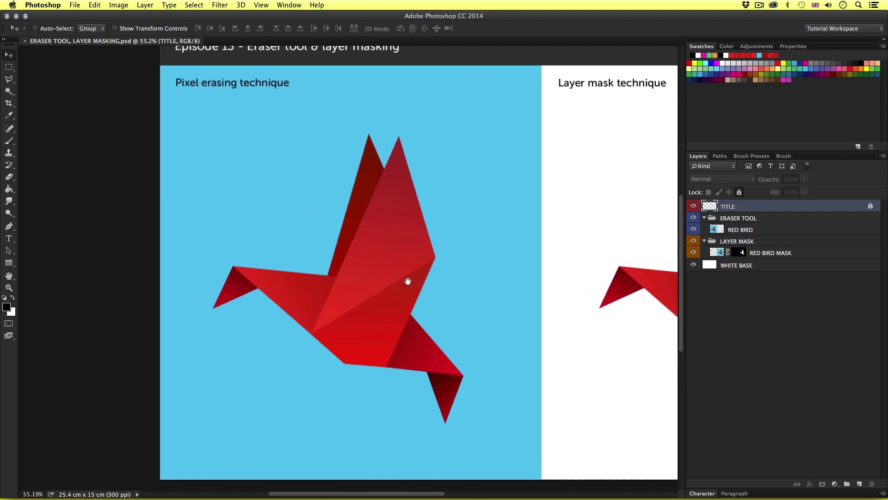
scroll(402, 282, "right", 2)
scroll(396, 284, "up", 1)
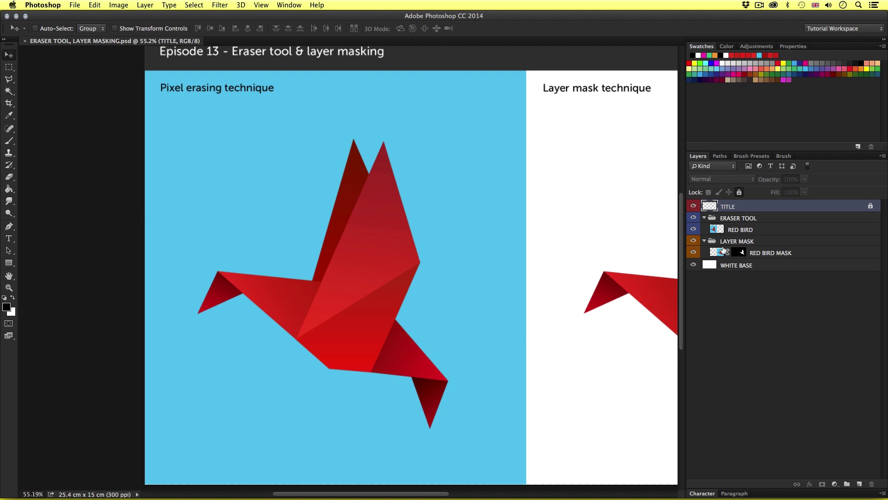
left_click(782, 219)
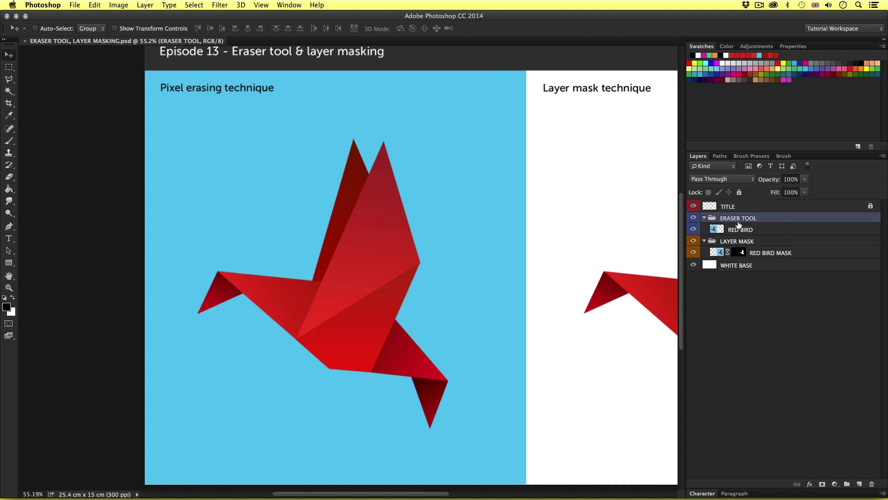
left_click(697, 221)
left_click(696, 221)
left_click(697, 221)
left_click(696, 222)
Select the RED BIRD layer and switch its visibility off and on, leaving it visible.
left_click(759, 232)
left_click(693, 229)
left_click(693, 228)
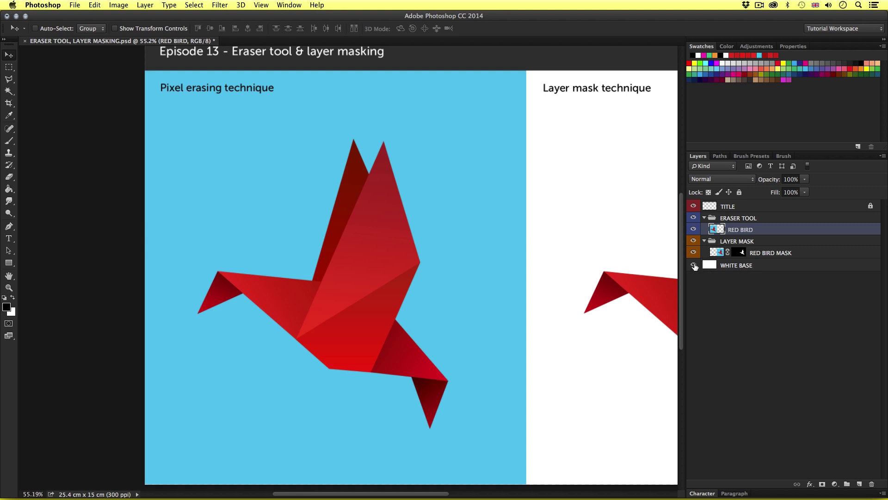
left_click(693, 230)
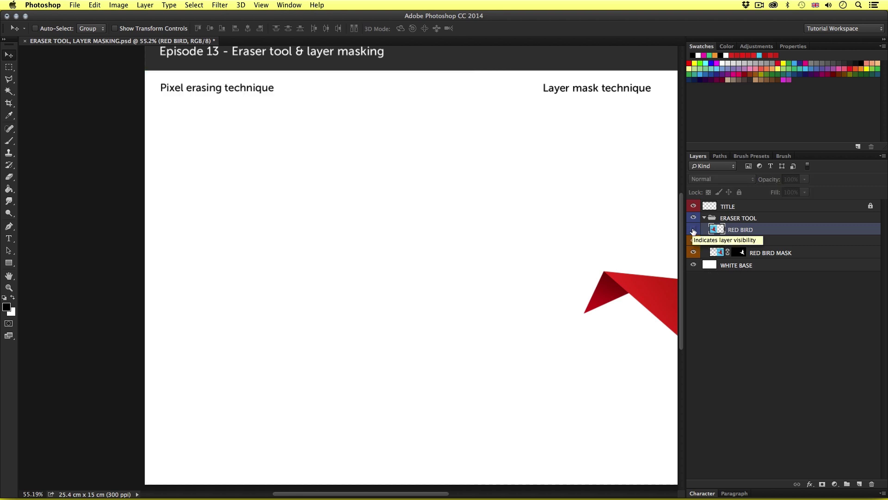
left_click(693, 230)
left_click(693, 230)
left_click(693, 230)
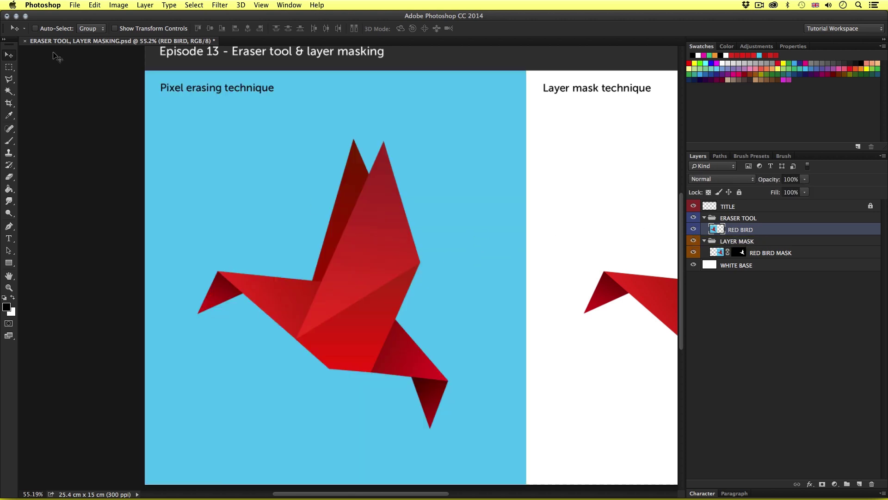
Outline the red bird under Pixel erasing technique with a Polygonal Lasso selection.
left_click_drag(9, 79, 46, 87)
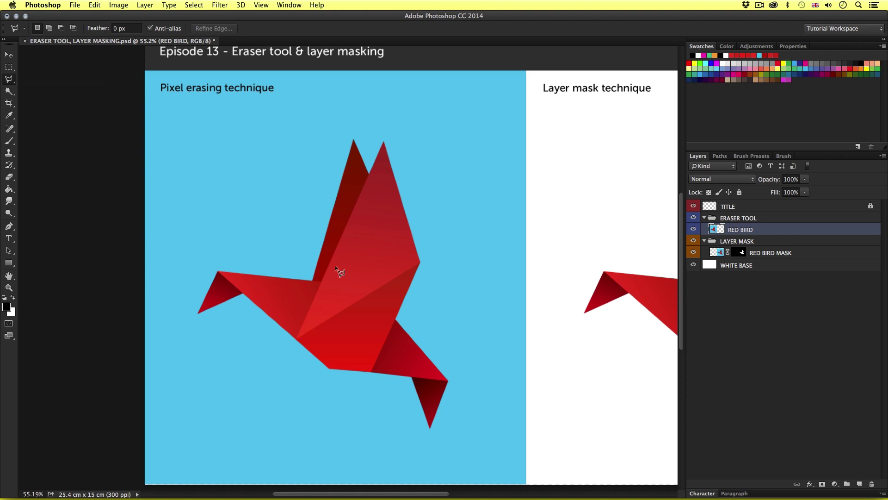
left_click(312, 280)
left_click(383, 141)
left_click(420, 263)
left_click(396, 319)
left_click(448, 380)
left_click(412, 377)
left_click(197, 313)
left_click(218, 272)
left_click(312, 281)
Check the RED BIRD layer's visibility, delete the selected bird pixels and deselect.
left_click(693, 229)
left_click(694, 229)
left_click(694, 229)
left_click(693, 229)
key("Delete")
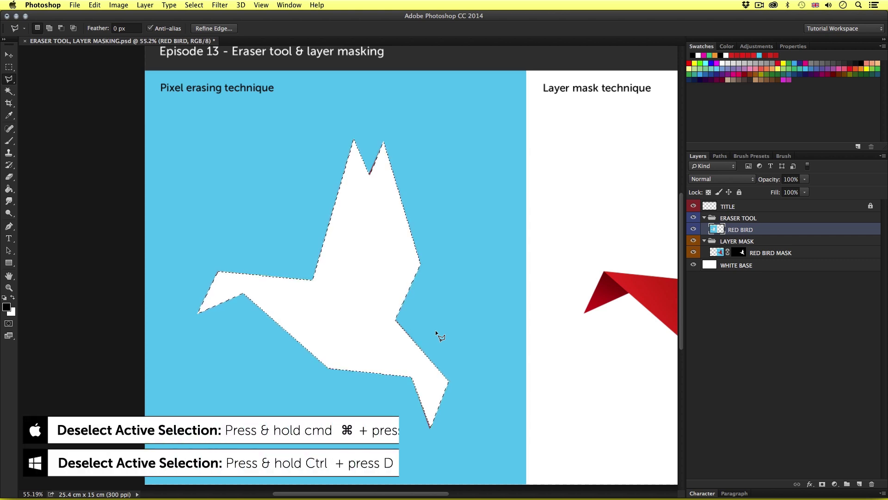
key("super+d")
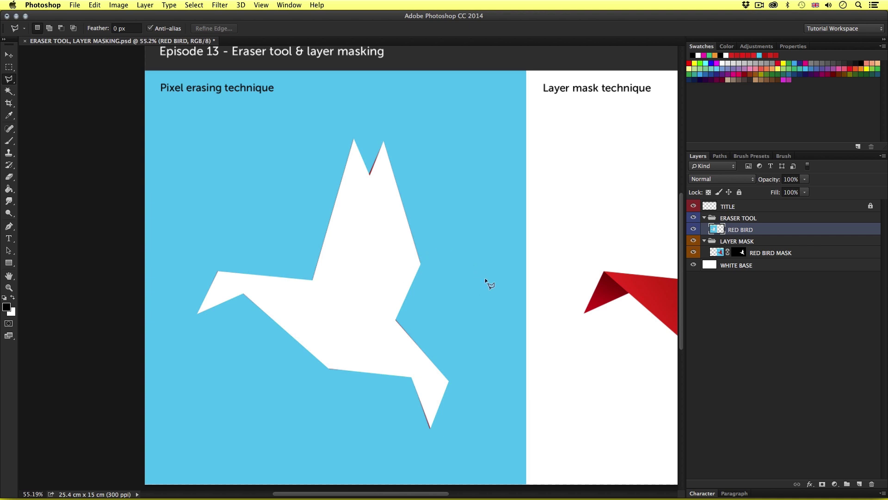
Undo the deletion of the bird's pixels and clear the restored selection.
key("super+alt+z")
key("super+alt+z")
key("super+alt+z")
key("super+alt+z")
key("super+d")
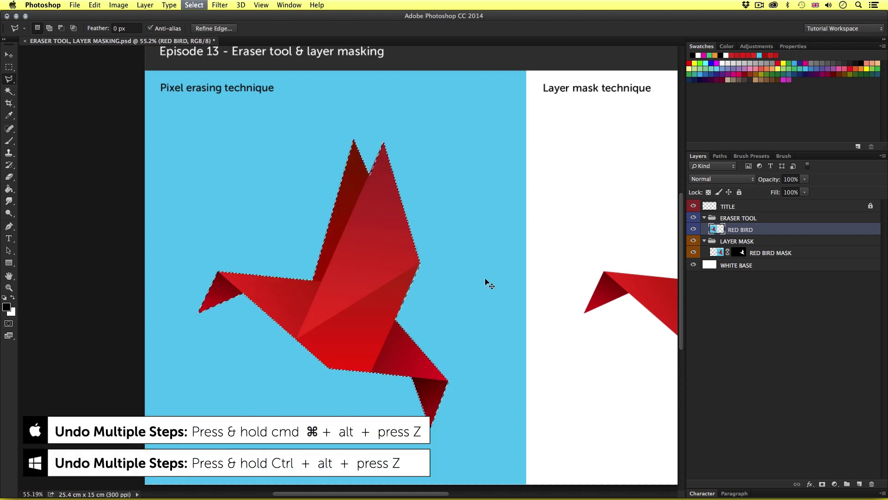
key("super+z")
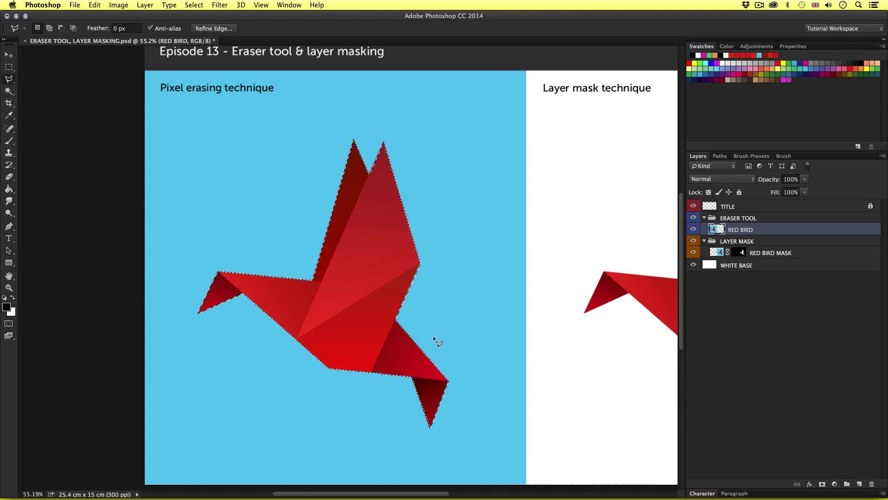
key("super+d")
Try removing the bird's blue background with a Magic Wand selection, undo the deletion and deselect.
key("w")
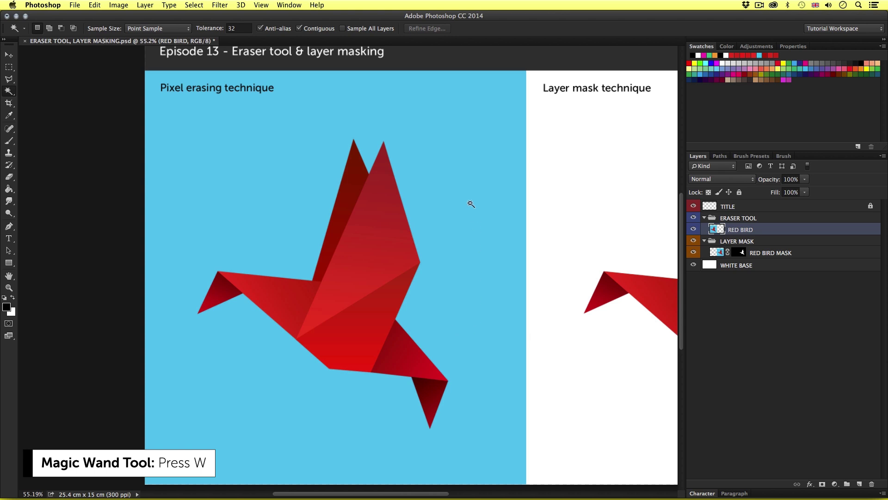
left_click(457, 195)
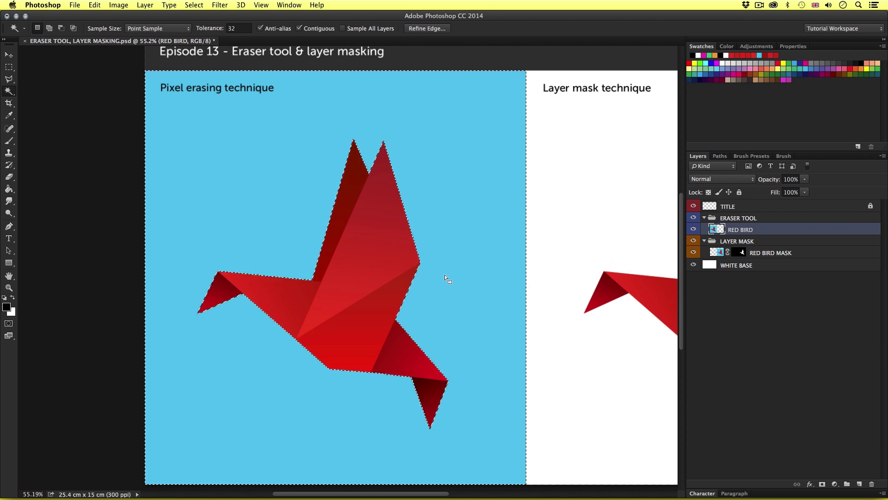
key("Delete")
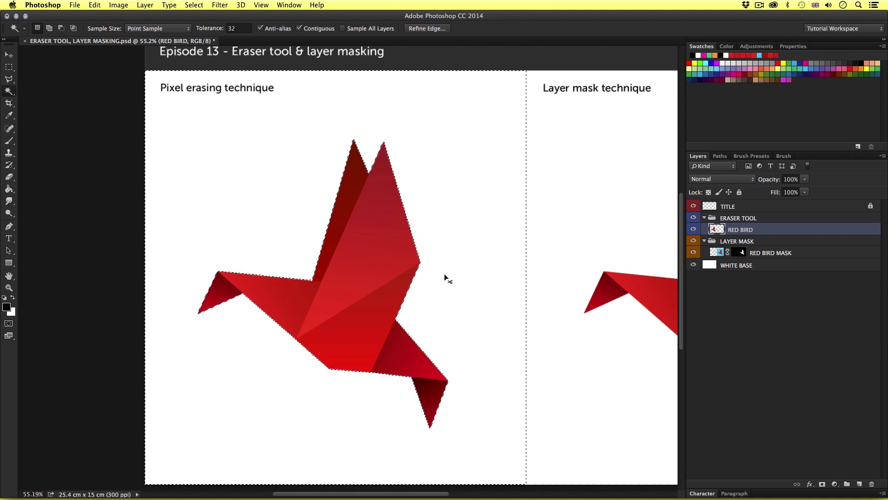
key("super+z")
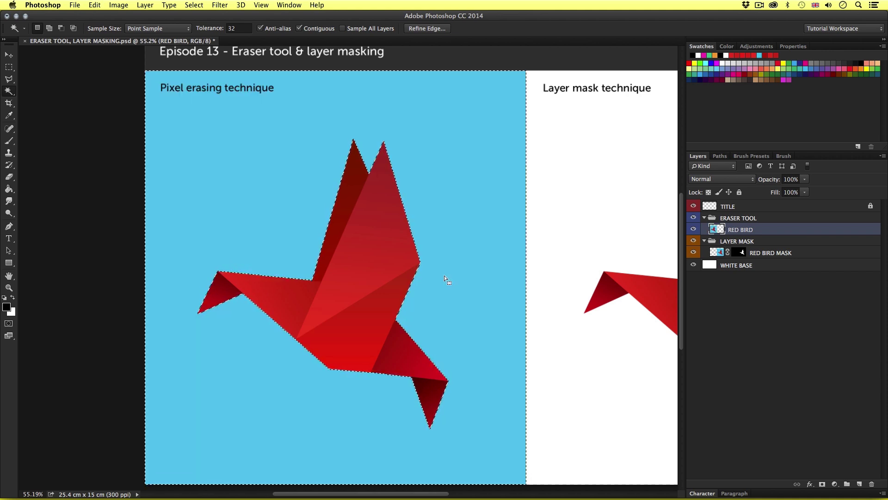
key("super+d")
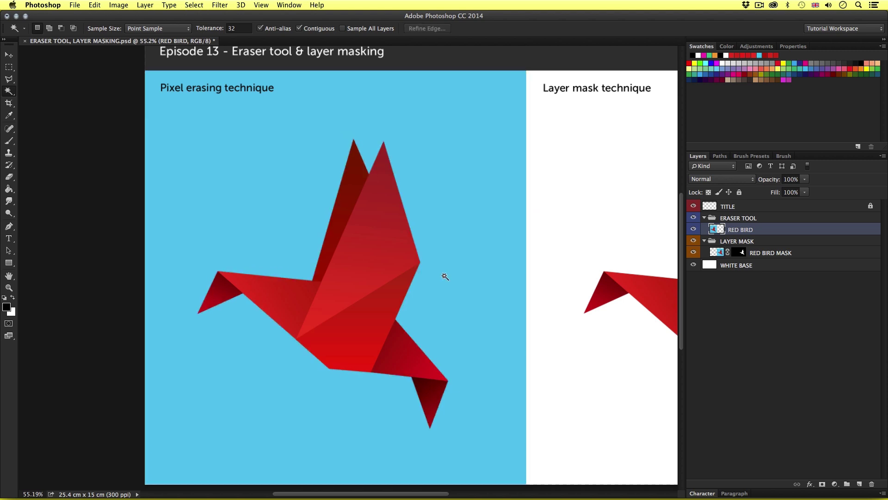
Trace the whole red bird again, corner by corner, with the Polygonal Lasso to form a closed selection.
key("l")
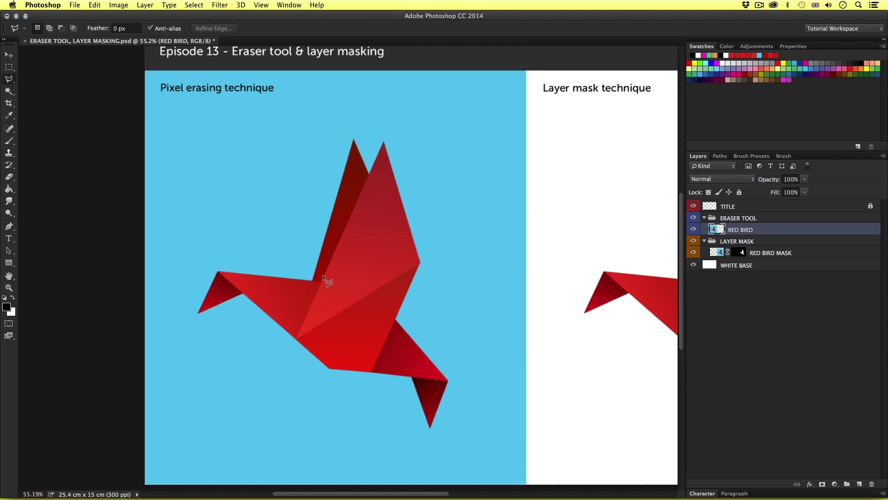
left_click(313, 281)
left_click(353, 138)
left_click(384, 139)
left_click(420, 262)
left_click(395, 319)
left_click(411, 376)
left_click(371, 373)
left_click(328, 369)
left_click(296, 338)
left_click(243, 293)
left_click(197, 313)
left_click(218, 272)
double_click(312, 280)
Try deleting everything around the bird with the inverted selection, undo the deletion and deselect.
left_click(193, 5)
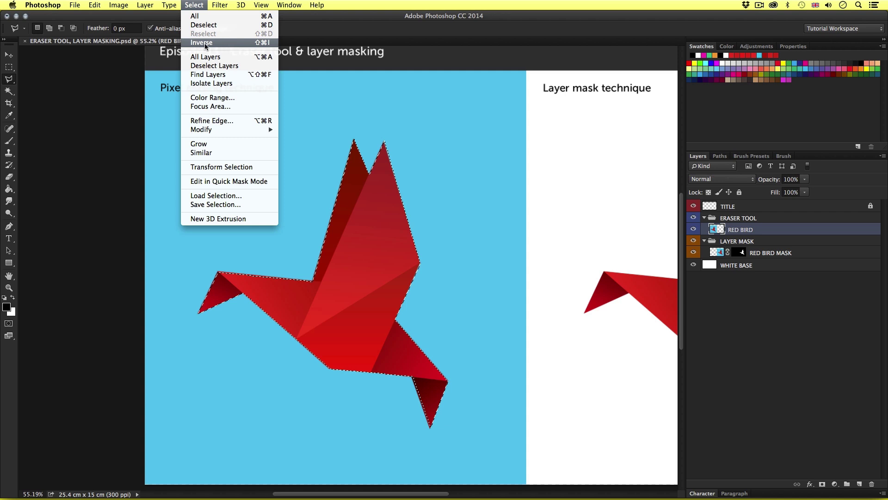
left_click(456, 186)
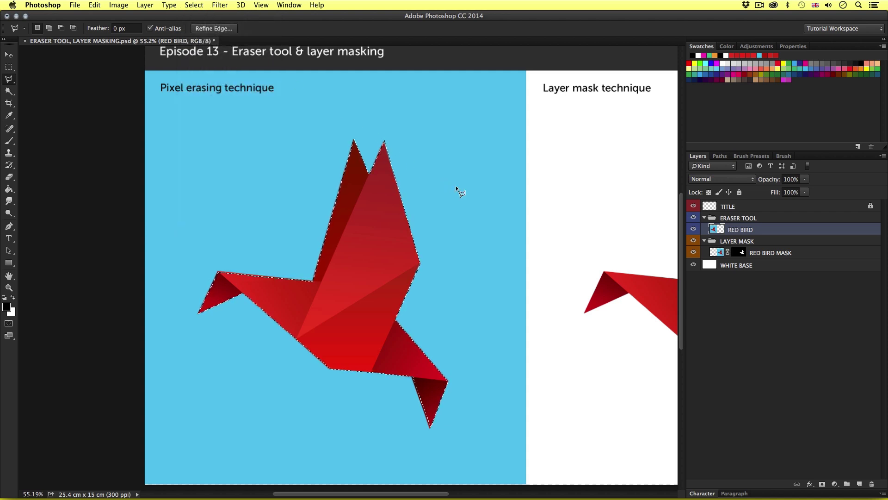
key("shift+super+i")
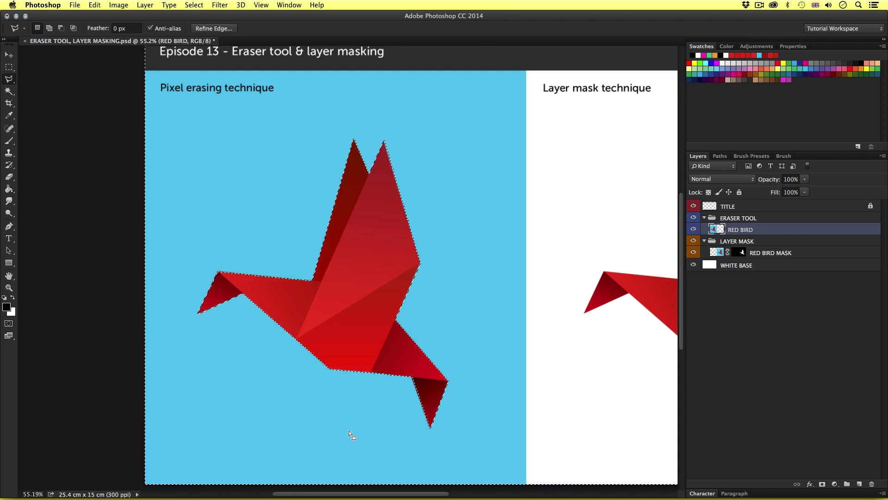
key("Delete")
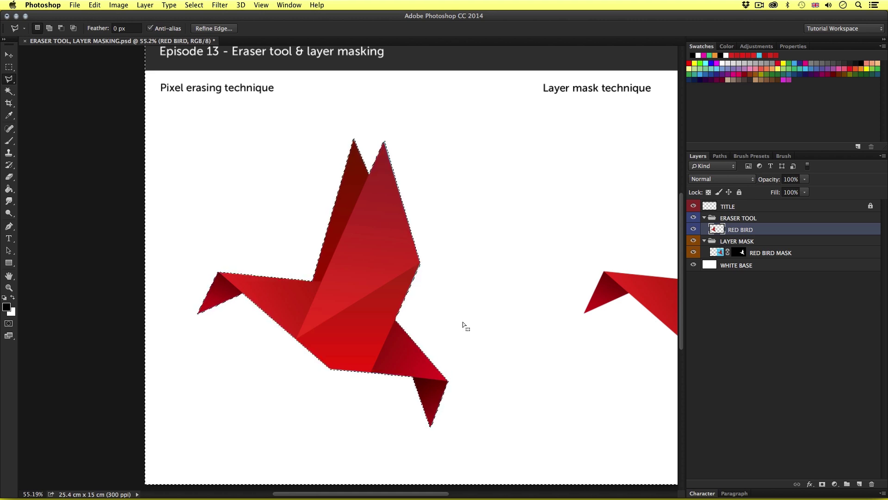
key("super+z")
key("super+d")
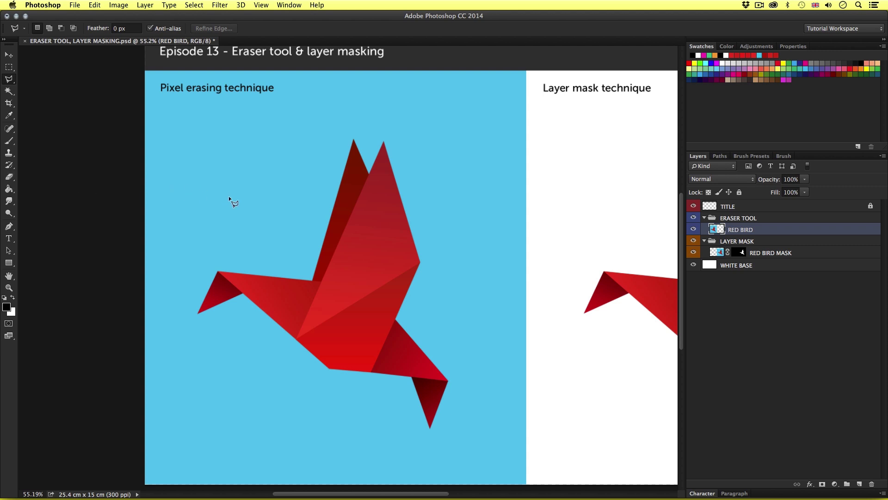
Activate the Eraser tool, look through its brush presets and check the RED BIRD layer by switching its visibility off and on.
key("e")
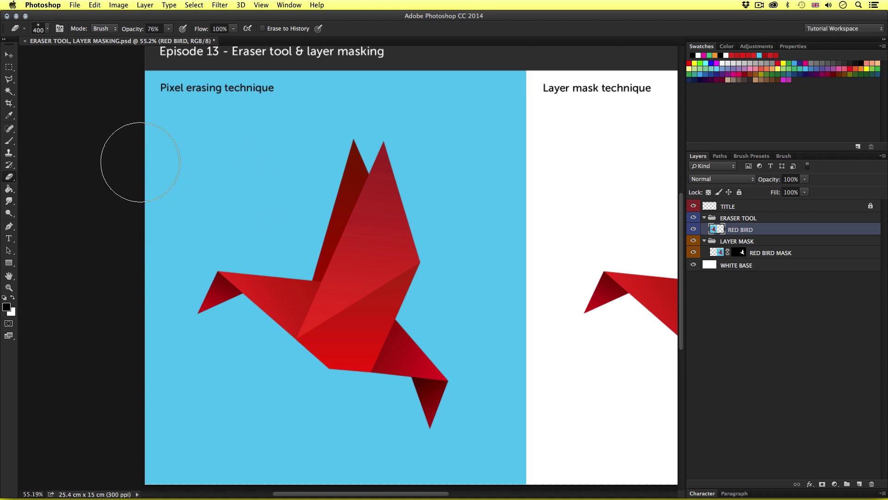
left_click(47, 29)
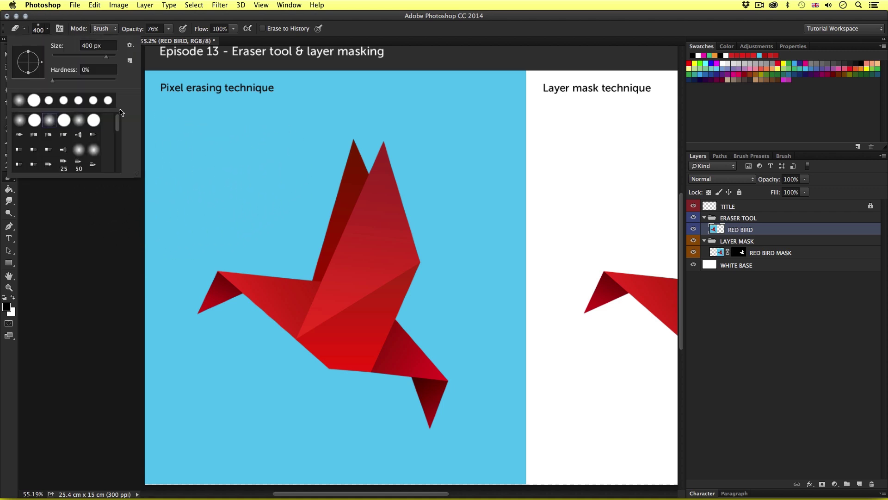
mouse_move(118, 124)
left_mouse_down()
mouse_move(118, 167)
mouse_move(118, 123)
left_mouse_up()
key("Return")
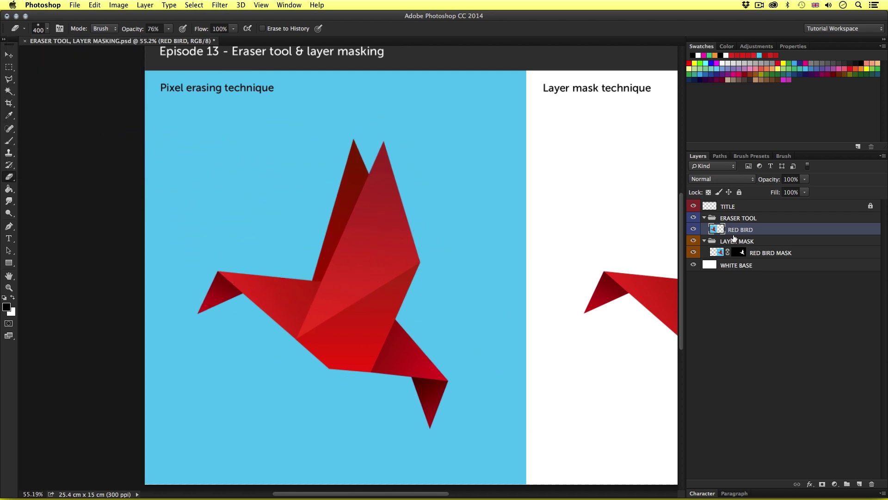
left_click(693, 229)
left_click(694, 229)
Set the eraser to a soft round brush with a size of 400 px and an opacity of 100%.
left_click(49, 29)
left_click(35, 120)
left_click(48, 120)
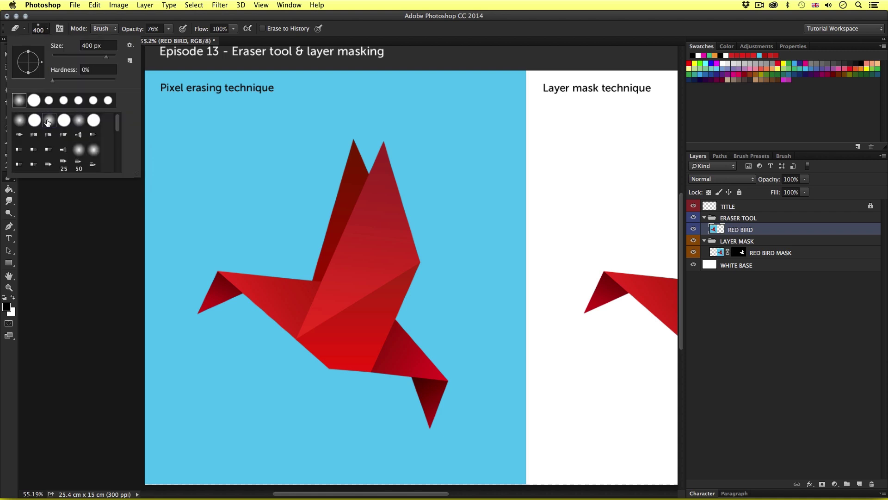
left_click_drag(106, 55, 106, 56)
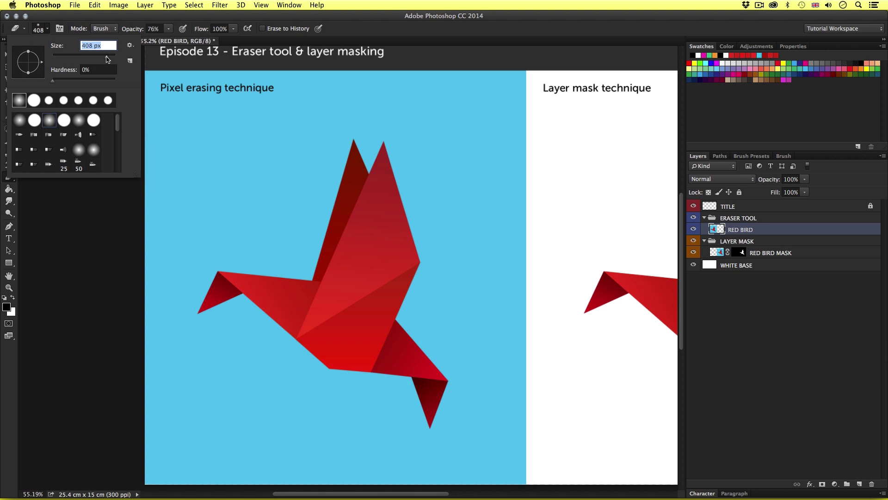
type("400")
key("Return")
left_click(169, 29)
left_click_drag(170, 41, 196, 40)
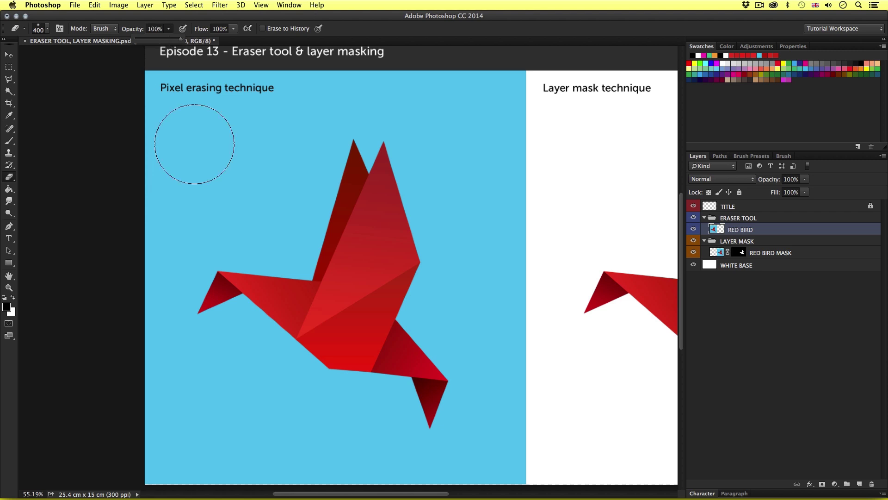
Erase the blue background of the RED BIRD layer up to a soft margin around the bird, and activate the Move tool.
mouse_move(208, 109)
left_mouse_down()
mouse_move(189, 89)
mouse_move(337, 89)
mouse_move(272, 93)
mouse_move(210, 147)
mouse_move(456, 185)
mouse_move(511, 353)
mouse_move(542, 382)
mouse_move(462, 463)
mouse_move(368, 440)
mouse_move(242, 390)
mouse_move(178, 443)
mouse_move(139, 369)
mouse_move(133, 274)
mouse_move(266, 206)
mouse_move(324, 152)
left_mouse_up()
mouse_move(524, 76)
left_mouse_down()
mouse_move(515, 145)
mouse_move(520, 259)
mouse_move(559, 246)
mouse_move(521, 262)
left_mouse_up()
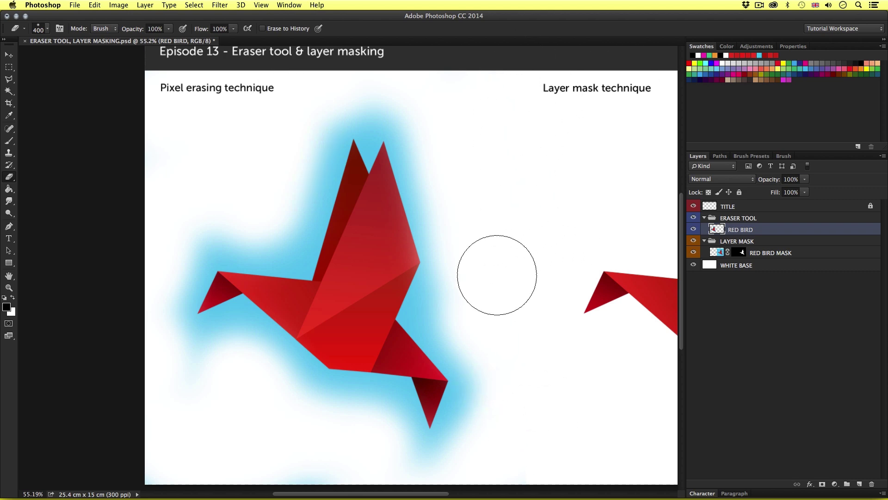
key("v")
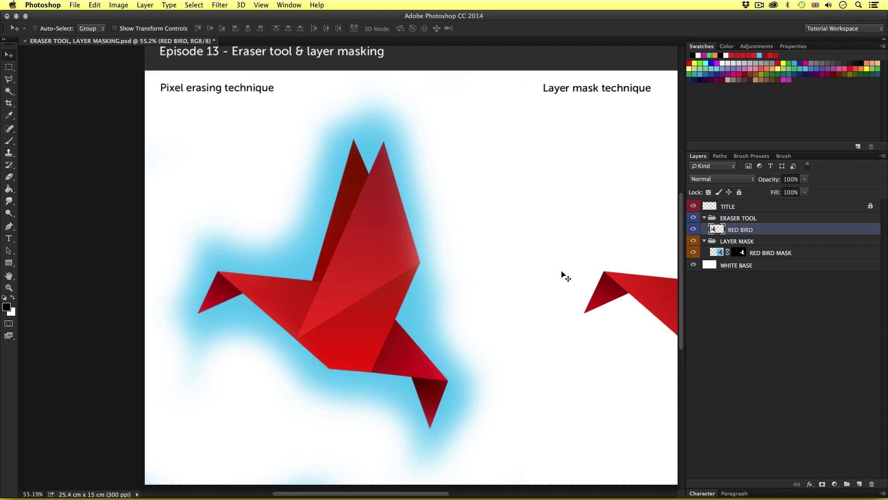
Disable and re-enable the layer mask of the RED BIRD MASK layer, and delete the mask from the layer.
left_click_drag(594, 262, 423, 265)
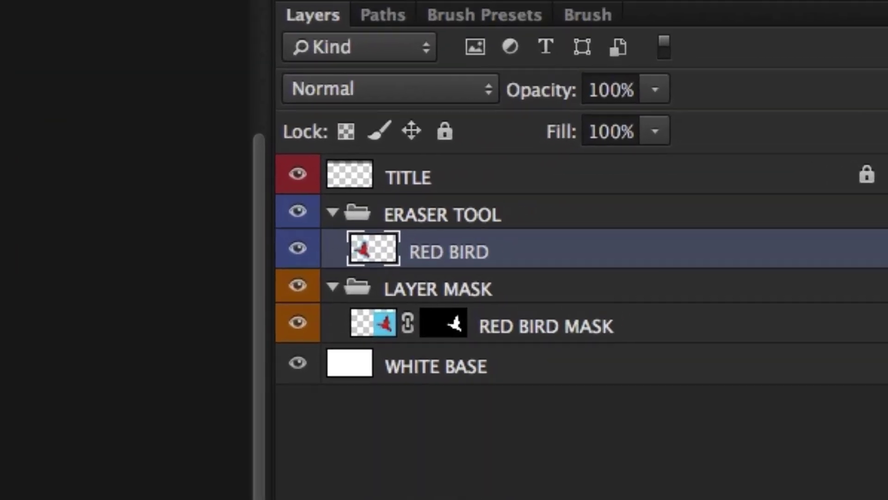
left_click(690, 329)
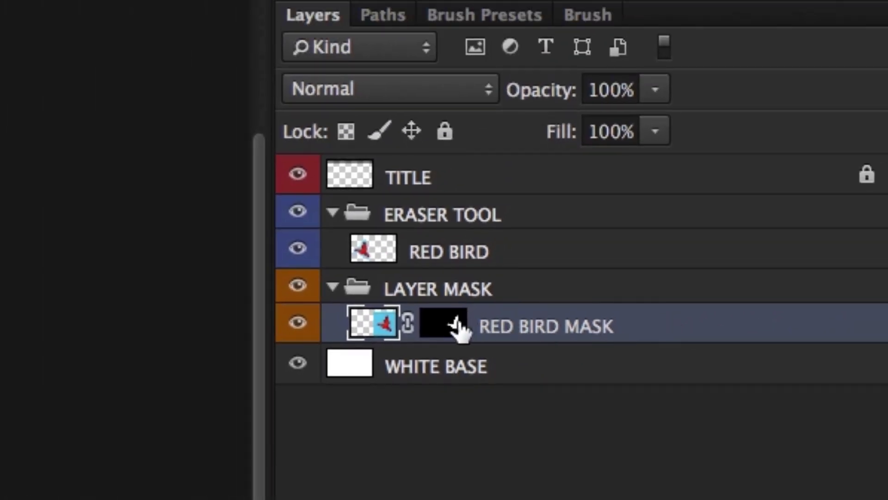
right_click(439, 325)
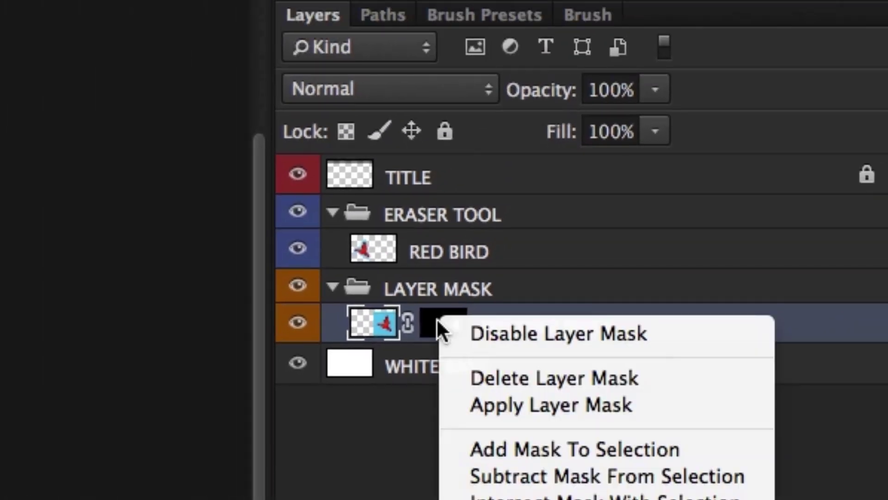
left_click(490, 332)
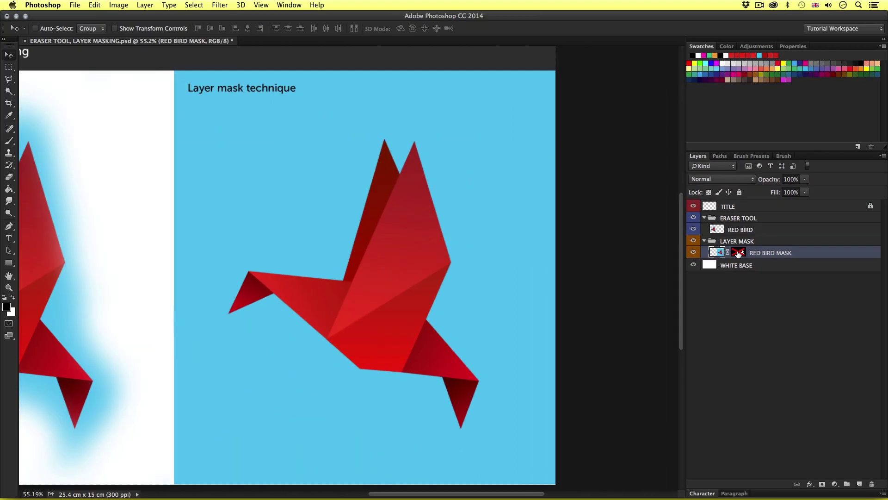
left_click(470, 241, "shift")
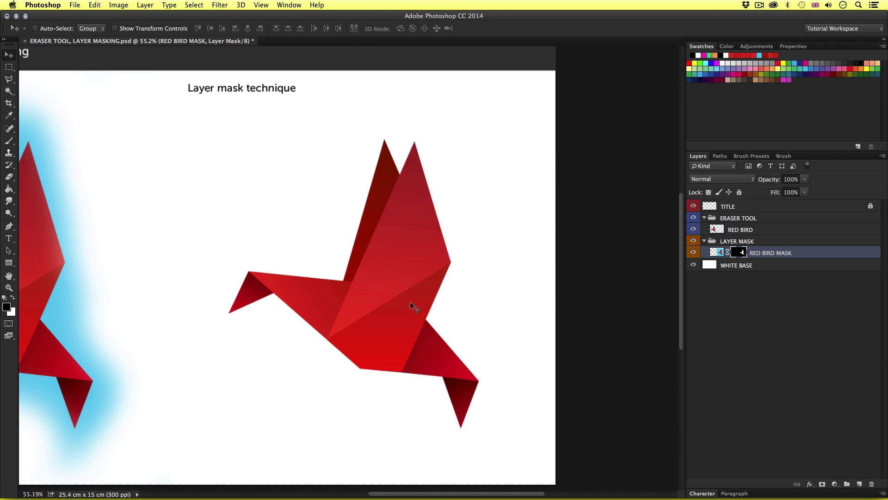
right_click(739, 254)
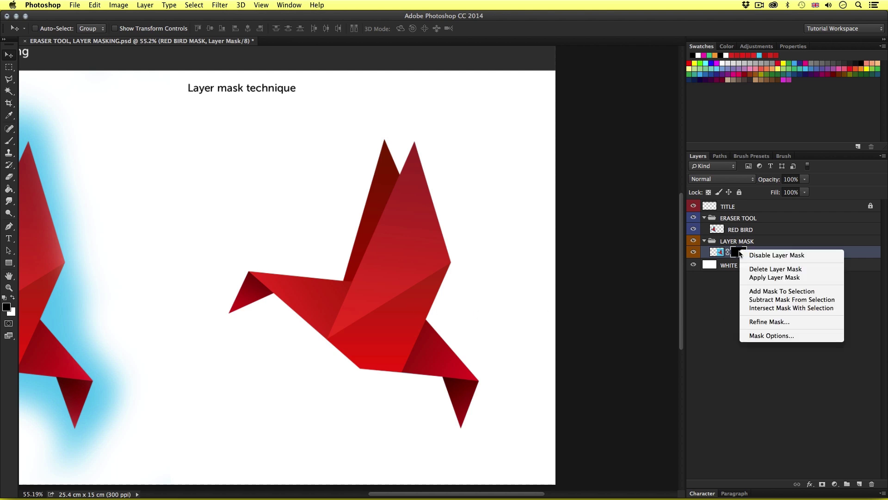
left_click(768, 269)
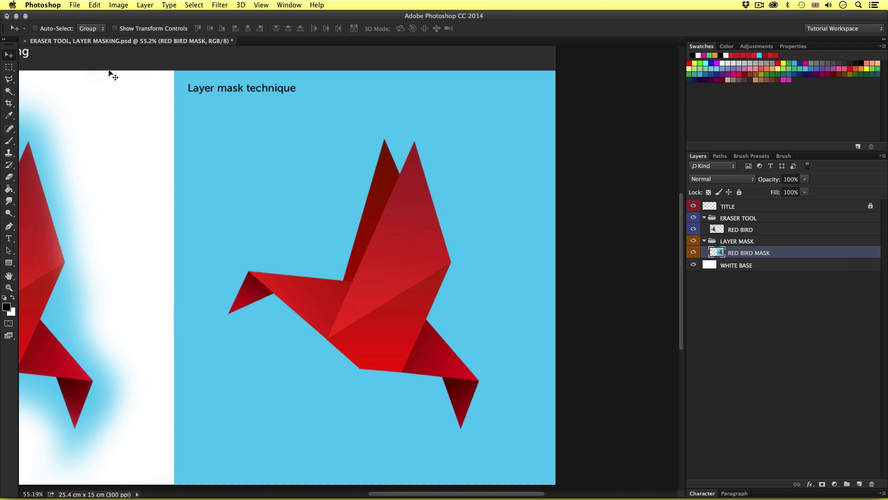
Trace the red bird under the Layer mask technique title, corner by corner, with the Polygonal Lasso to form a closed selection.
left_click(9, 81)
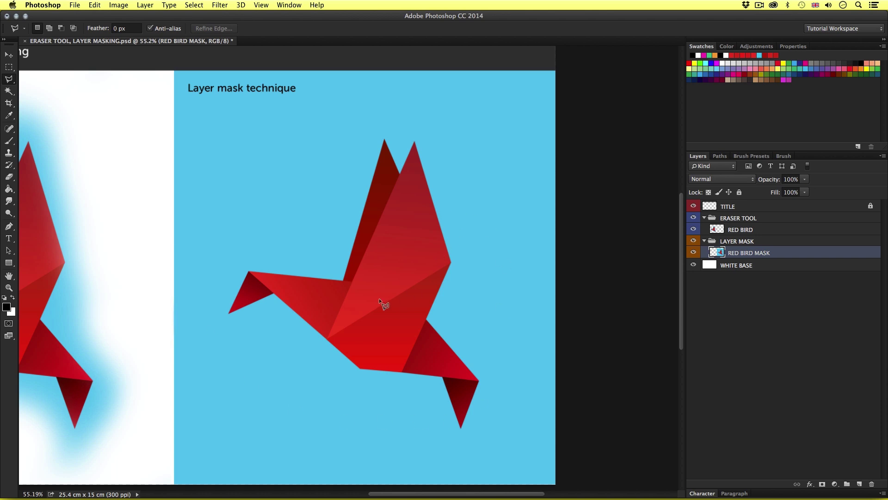
left_click(344, 281)
left_click(385, 138)
left_click(399, 174)
left_click(415, 141)
left_click(451, 264)
left_click(426, 319)
left_click(478, 381)
left_click(461, 428)
left_click(443, 377)
left_click(359, 368)
left_click(328, 338)
left_click(273, 293)
left_click(228, 313)
left_click(248, 272)
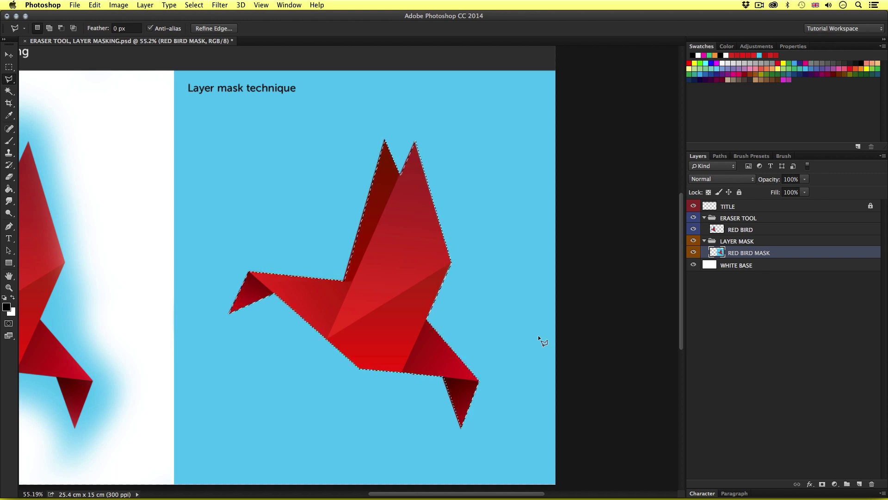
Add a layer mask to the RED BIRD MASK layer from the bird selection and view the mask on its own in the canvas.
left_click(693, 252)
left_click(693, 252)
left_click(822, 484)
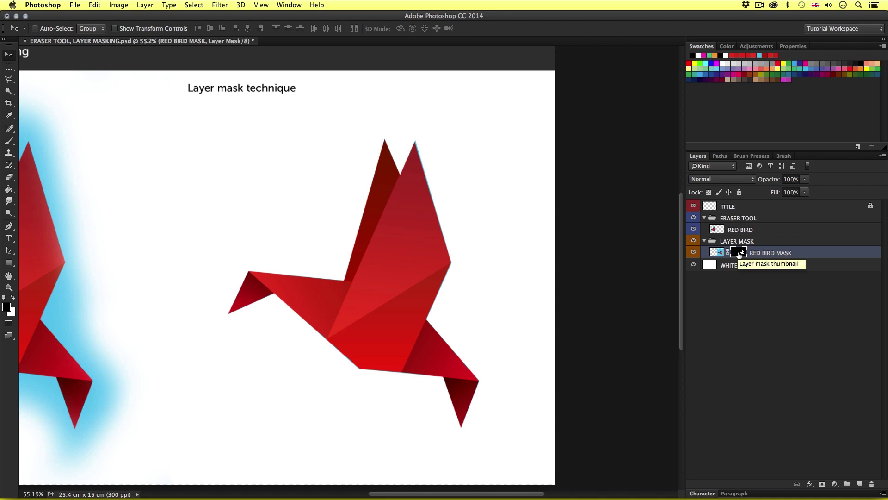
left_click(739, 254, "alt")
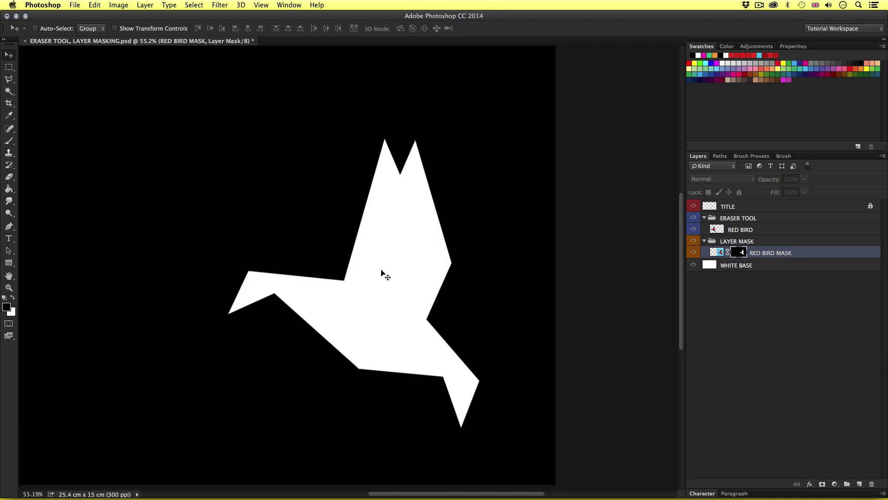
left_click_drag(371, 289, 393, 290)
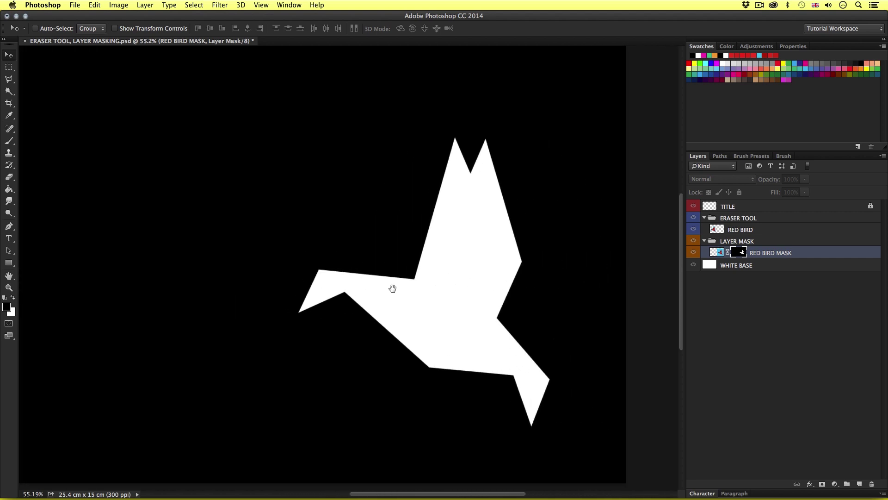
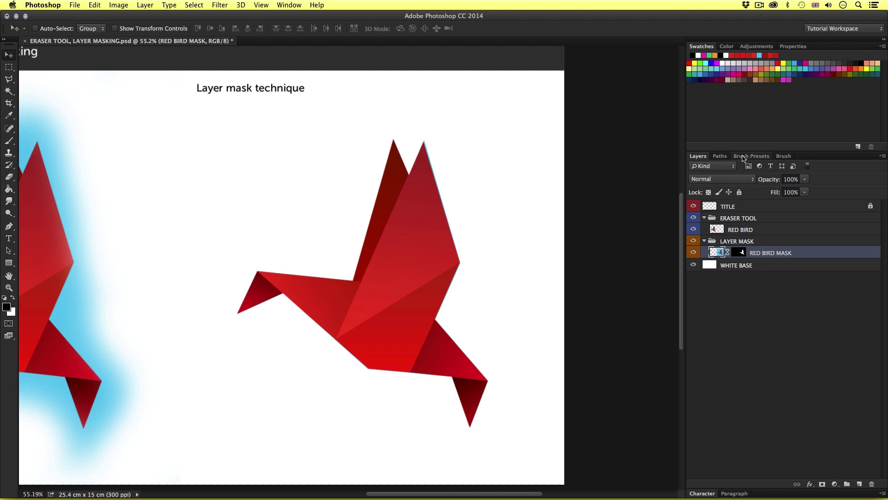
Float the mask properties over the canvas and set the RED BIRD MASK layer mask's density to 100% and its feather to 0.2 px.
left_click(790, 46)
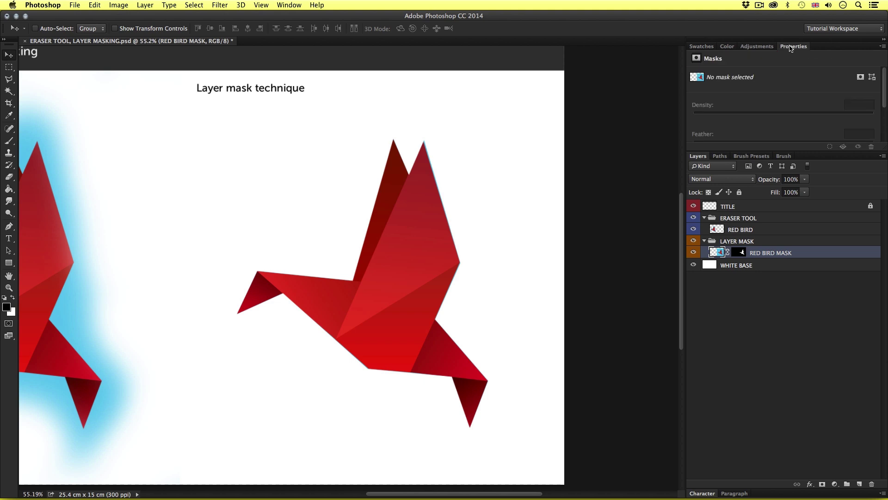
left_click_drag(791, 46, 99, 168)
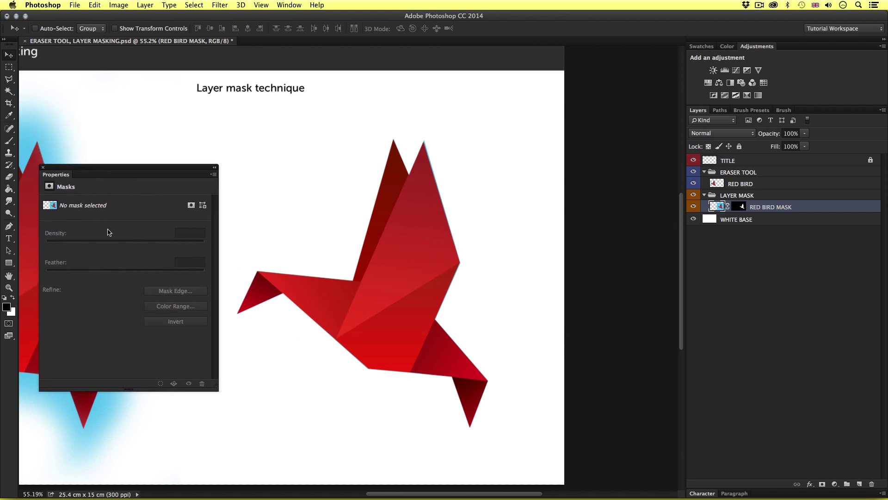
left_click(740, 207)
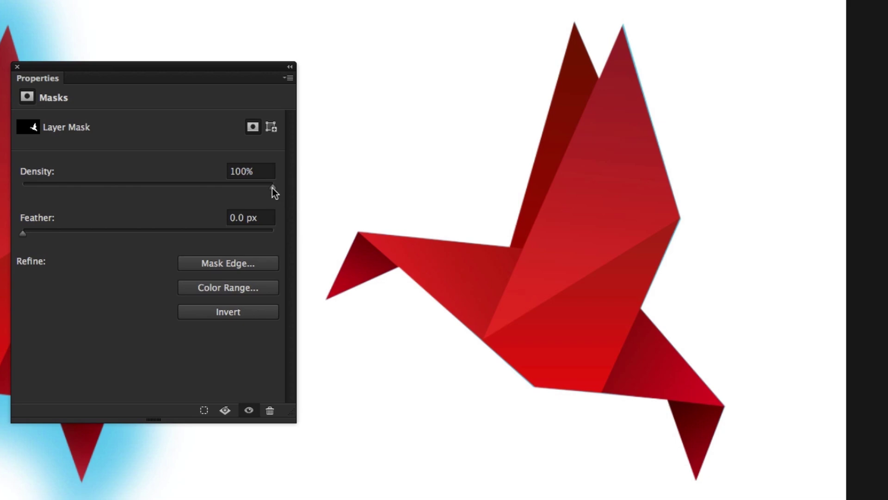
mouse_move(273, 187)
left_mouse_down()
mouse_move(40, 188)
mouse_move(276, 188)
left_mouse_up()
mouse_move(20, 233)
left_mouse_down()
mouse_move(159, 232)
mouse_move(27, 233)
left_mouse_up()
Try refining the mask edge with Smooth at 100 and Contrast at 47%, and cancel the refinement.
left_click(212, 268)
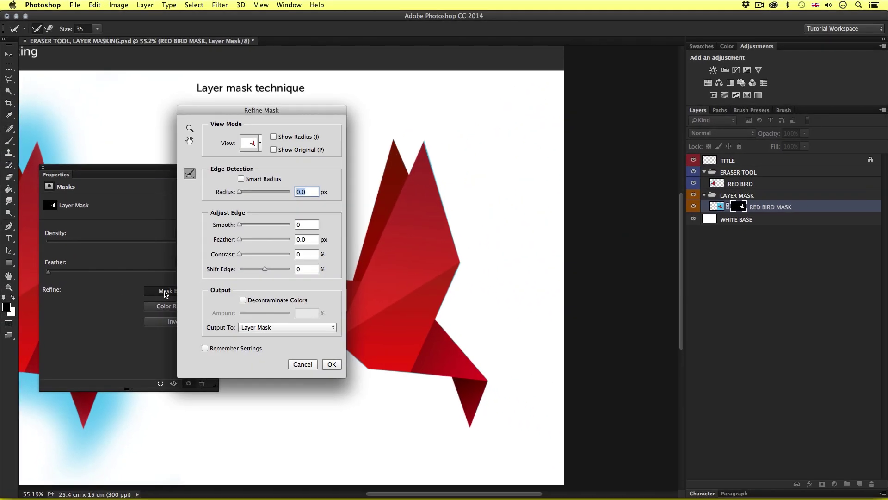
left_click_drag(227, 110, 554, 141)
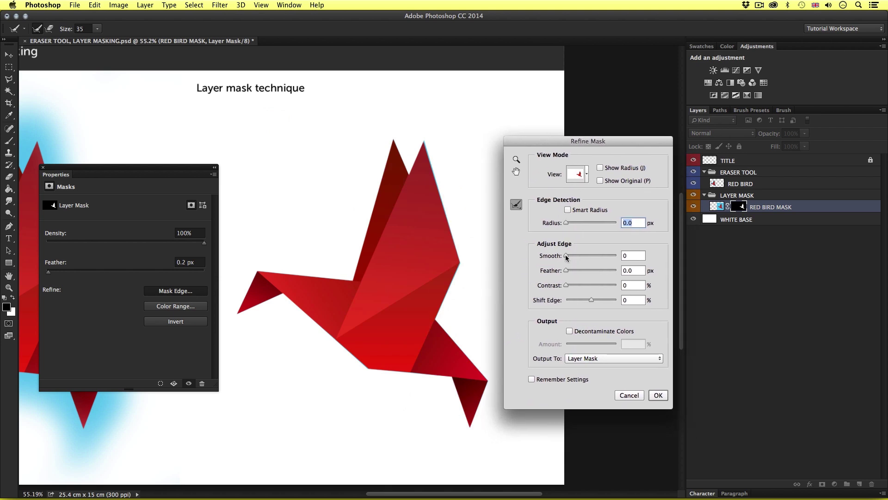
left_click_drag(565, 254, 606, 254)
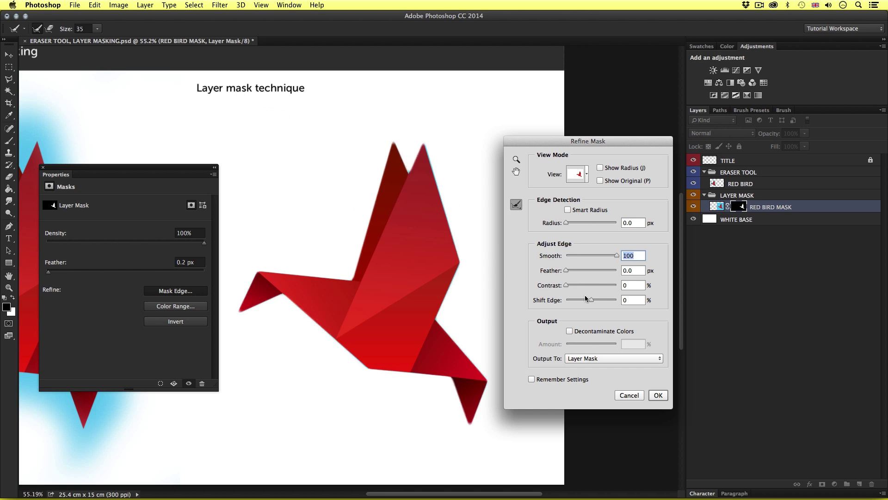
left_click_drag(564, 285, 590, 284)
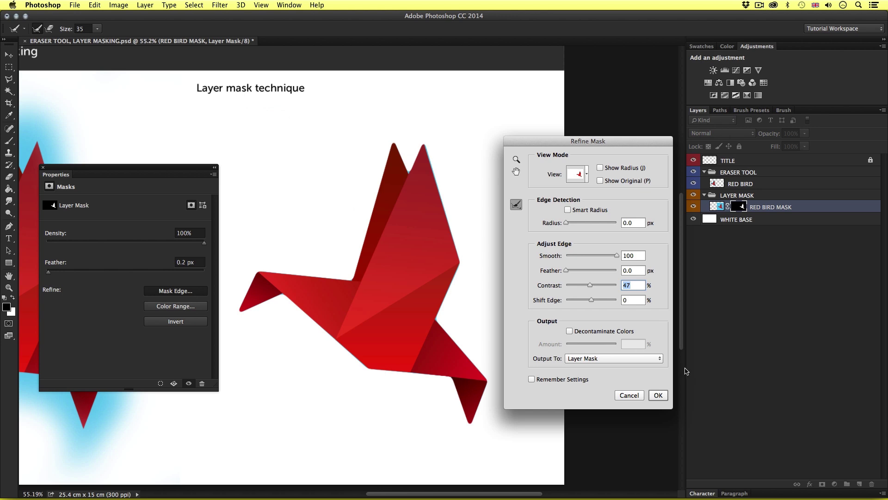
left_click(628, 395)
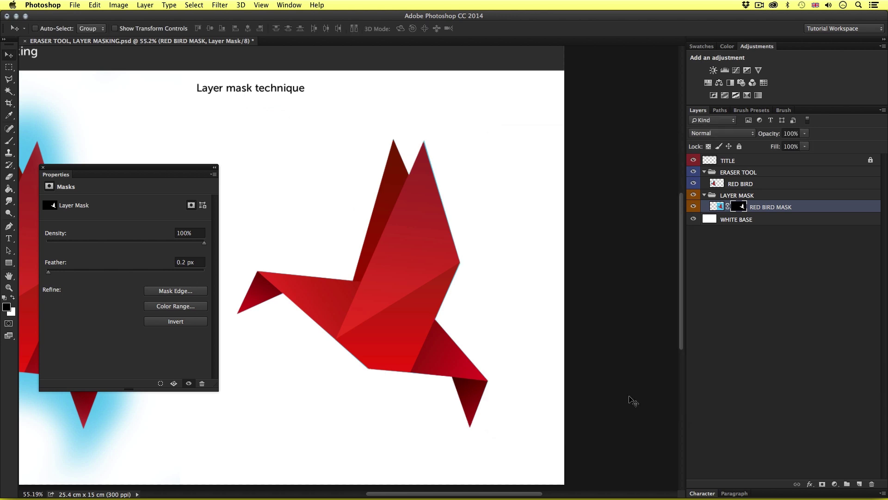
Try masking by Color Range with colours sampled from the red bird and its blue surroundings, and cancel it.
left_click(179, 307)
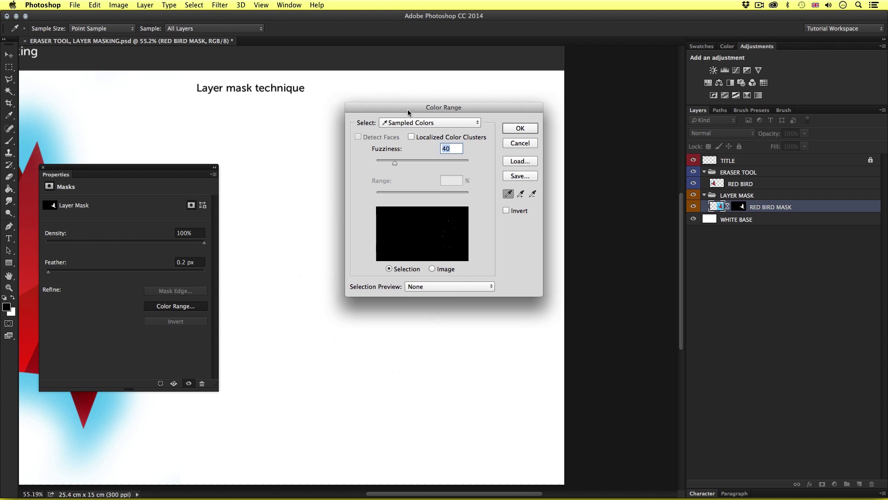
left_click_drag(406, 111, 584, 204)
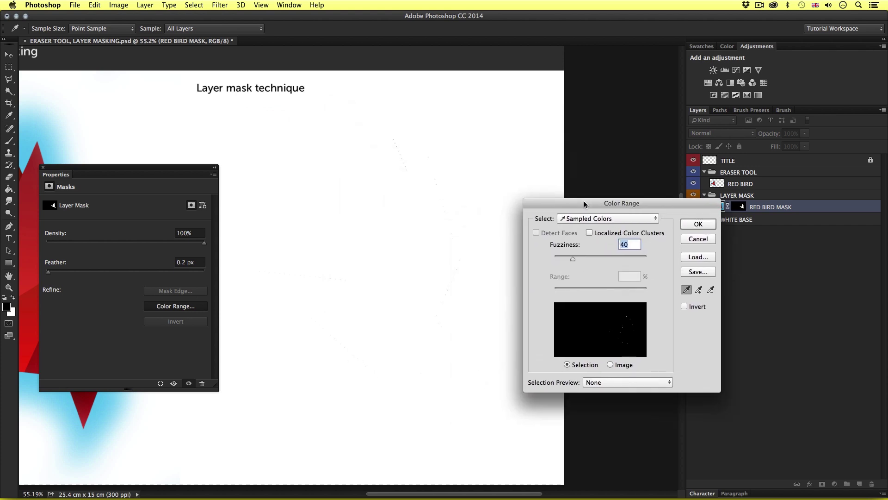
left_click(40, 149)
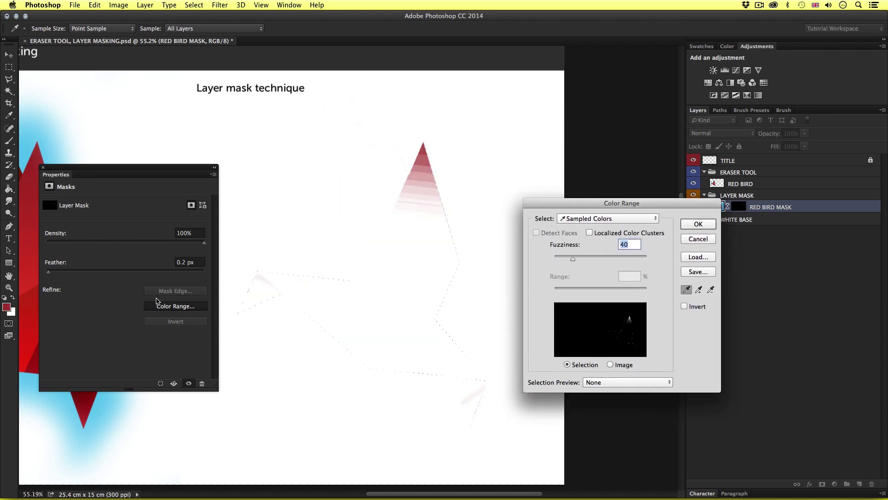
left_click(34, 138)
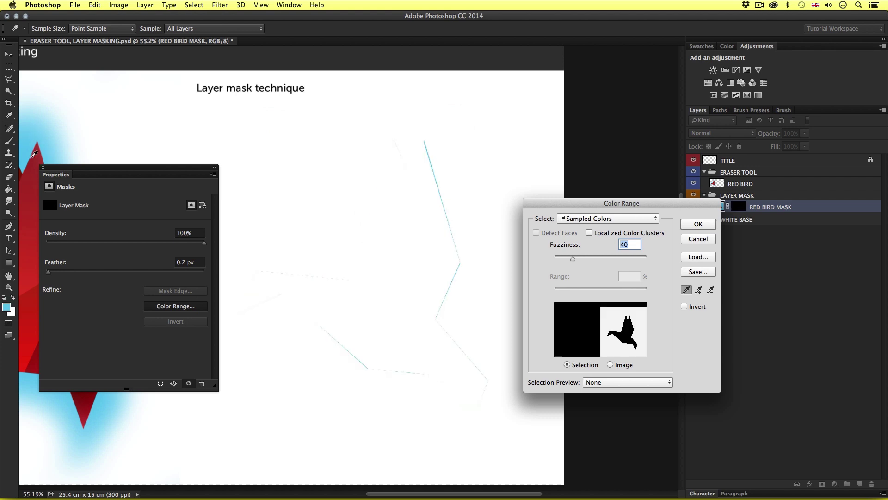
left_click_drag(34, 153, 33, 315)
left_click(698, 239)
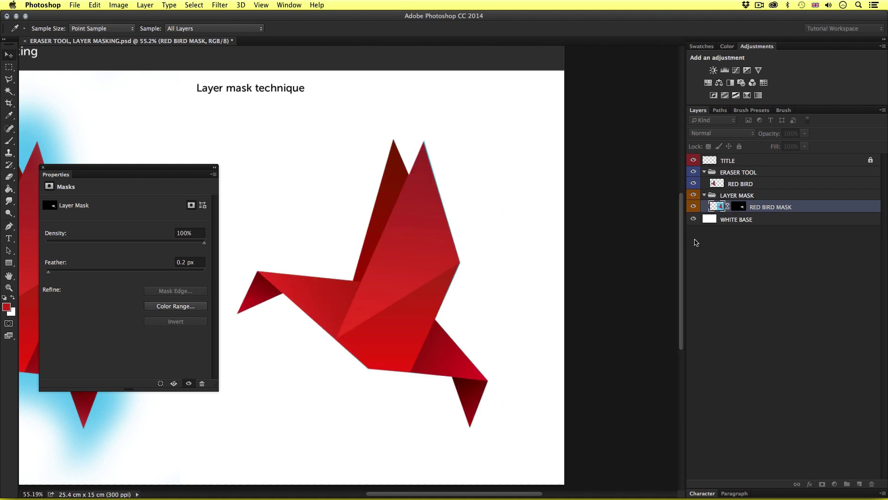
key("v")
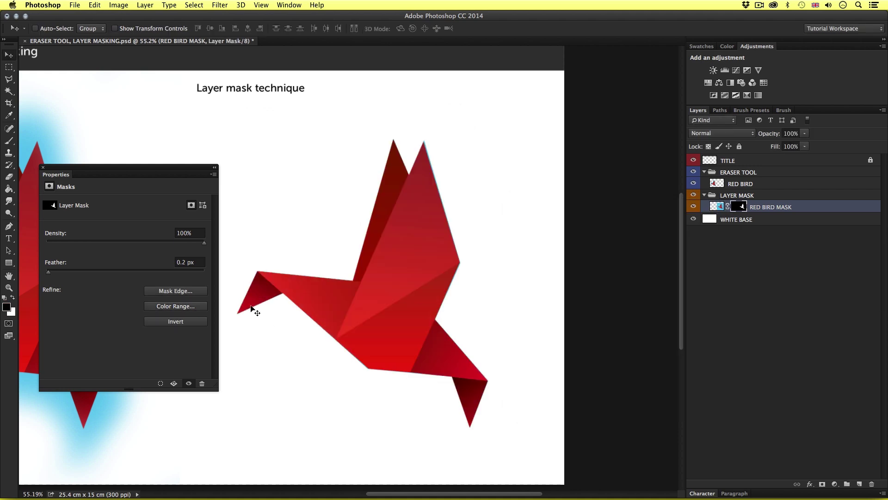
Invert the layer mask several times, ending with the bird shown and its background hidden.
left_click(170, 323)
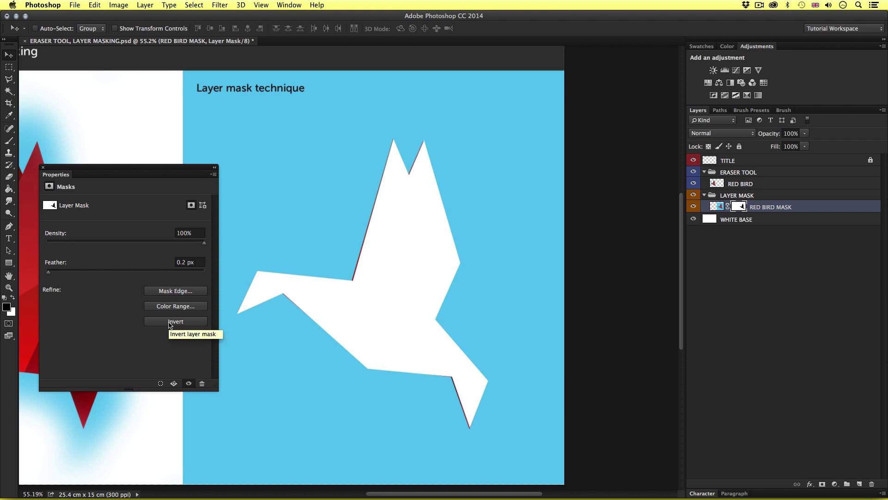
left_click(169, 322)
left_click(170, 322)
left_click(170, 322)
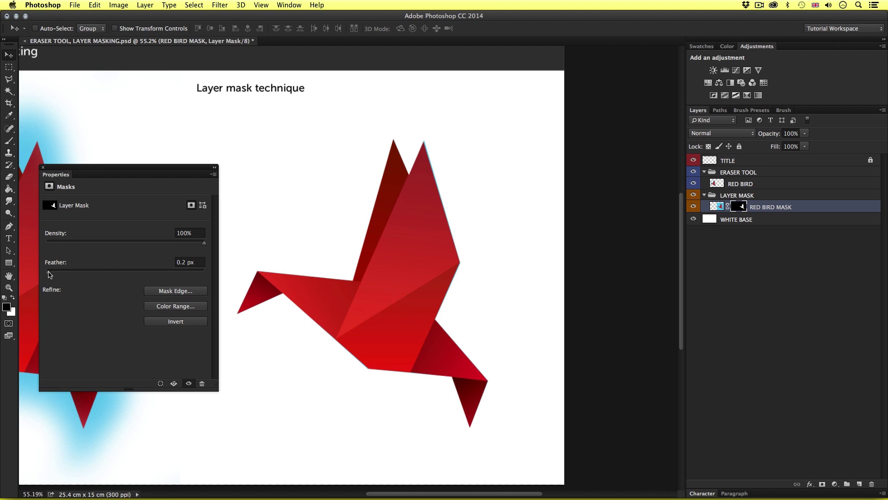
Lower the layer mask's feather and dock the floating mask properties back with the other panels.
mouse_move(48, 272)
left_mouse_down()
mouse_move(66, 275)
mouse_move(45, 273)
left_mouse_up()
left_click_drag(77, 170, 805, 51)
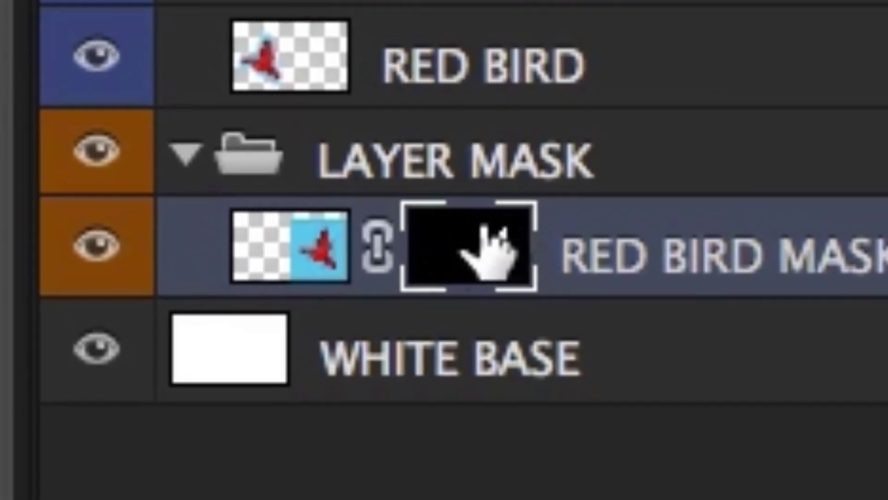
Compare the active states of the RED BIRD MASK layer by alternating between its image and its mask, ending on the mask.
left_click(273, 275)
left_click(449, 264)
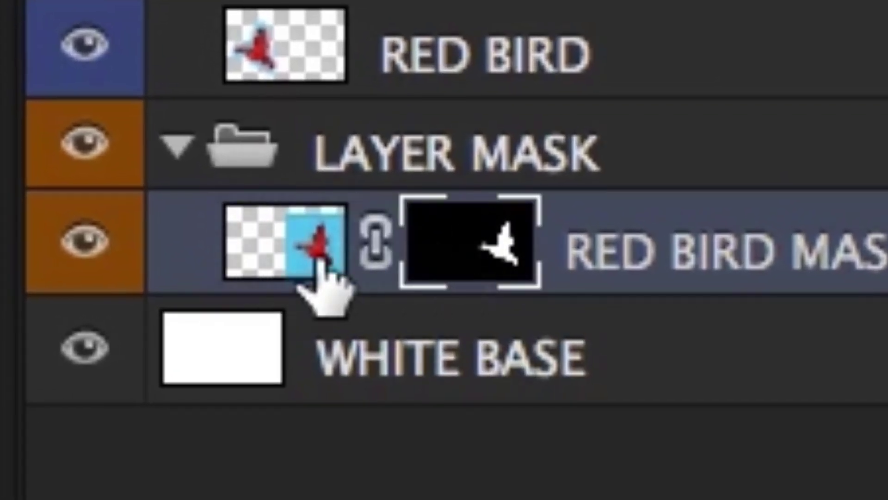
left_click(317, 259)
left_click(493, 238)
left_click(315, 239)
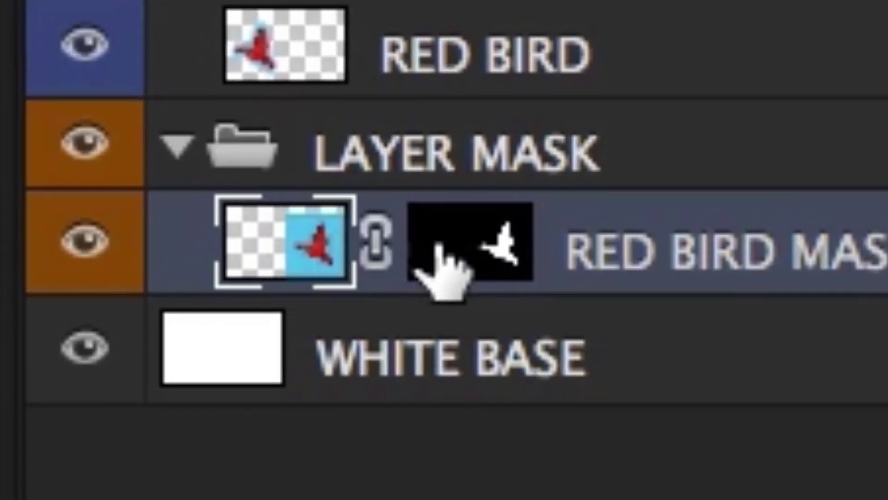
left_click(433, 249)
left_click(290, 249)
left_click(447, 254)
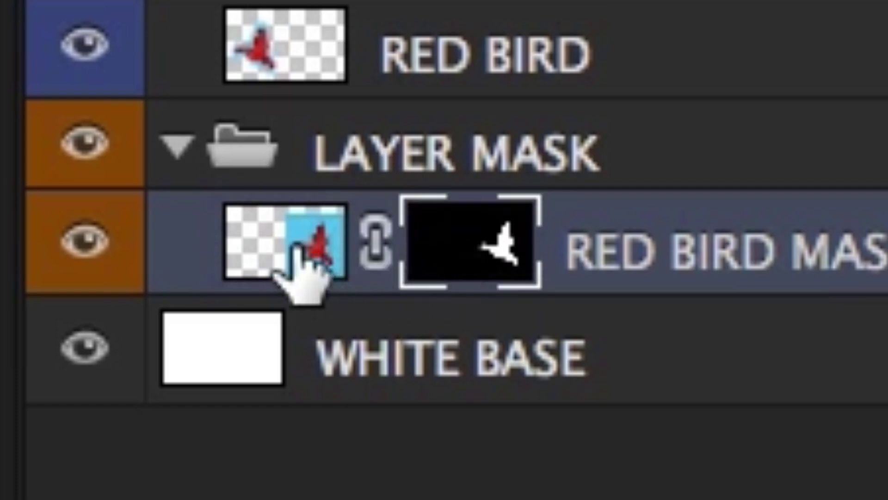
Target the mask of the RED BIRD MASK layer and activate the Brush tool with black as the foreground colour.
left_click(293, 248)
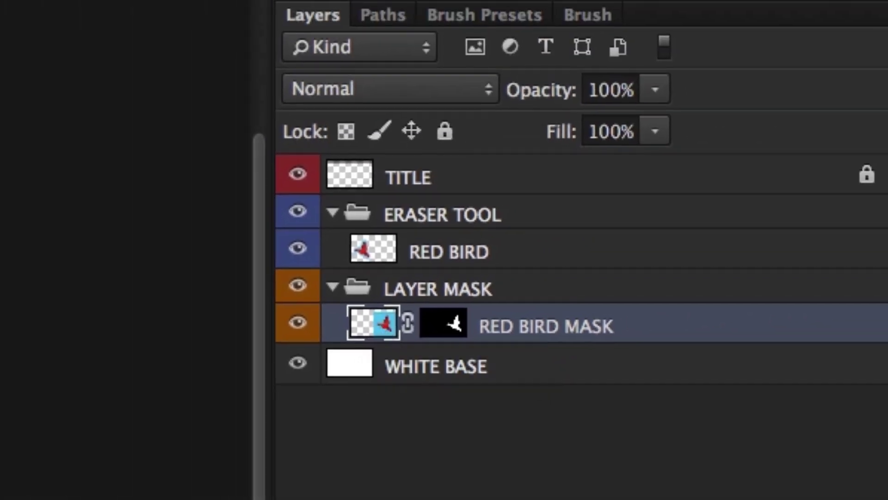
left_click(443, 328)
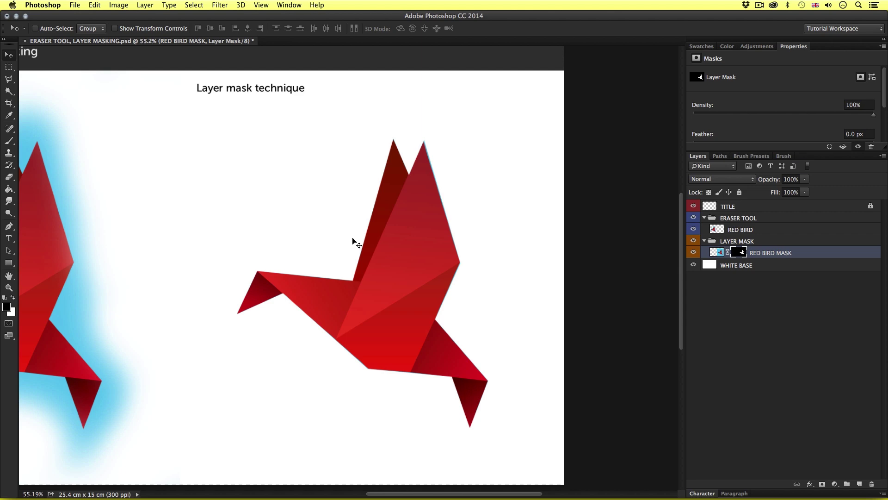
key("b")
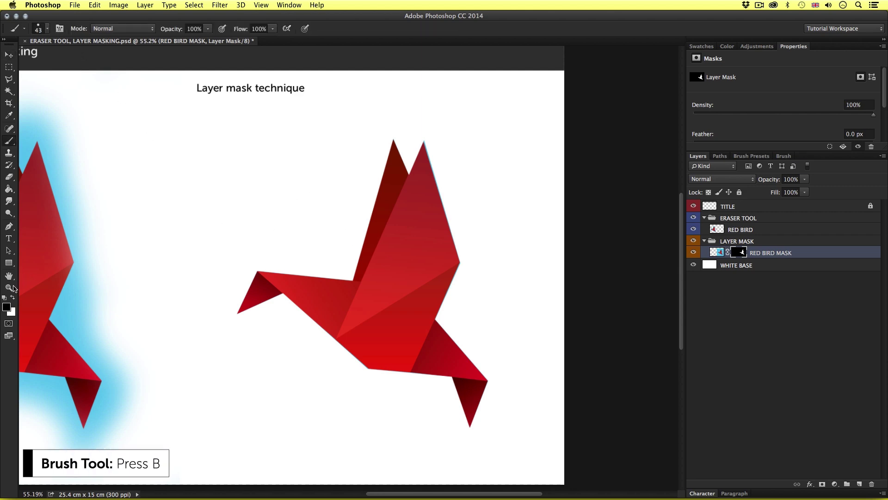
left_click(7, 306)
left_click(435, 188)
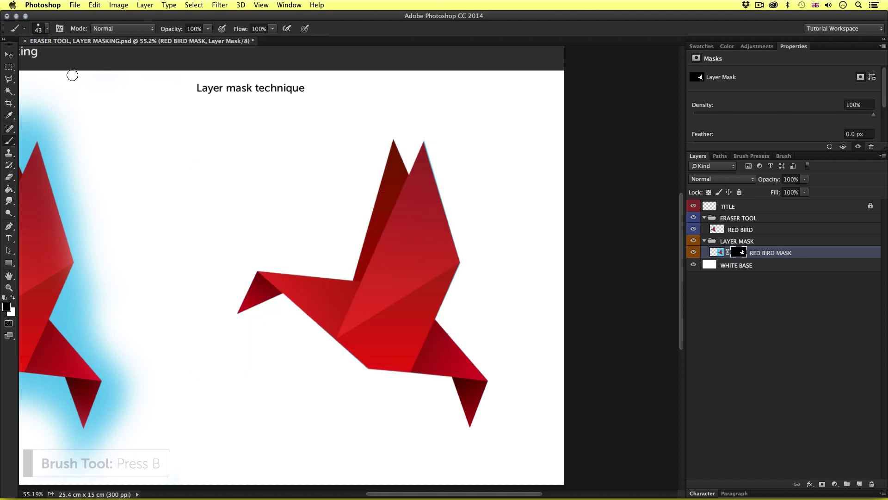
Enlarge the hard round brush to 83 px and then 125 px, keeping its opacity at 100%.
left_click(49, 30)
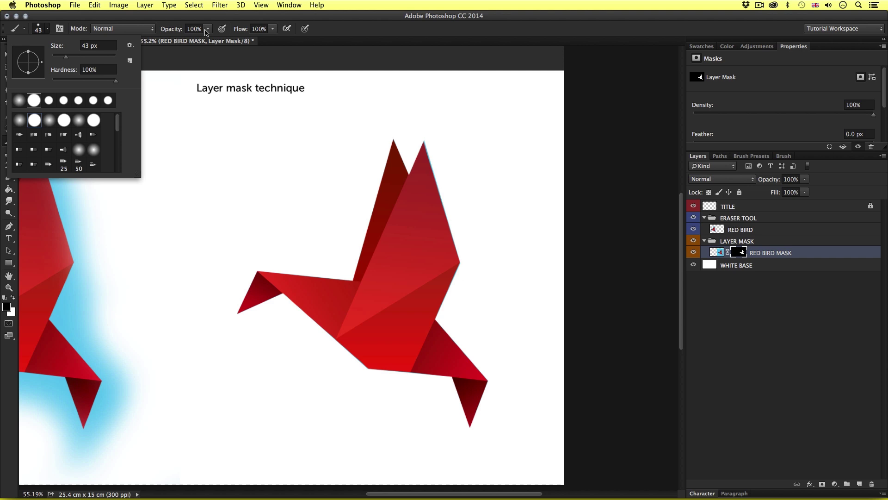
left_click_drag(71, 56, 79, 56)
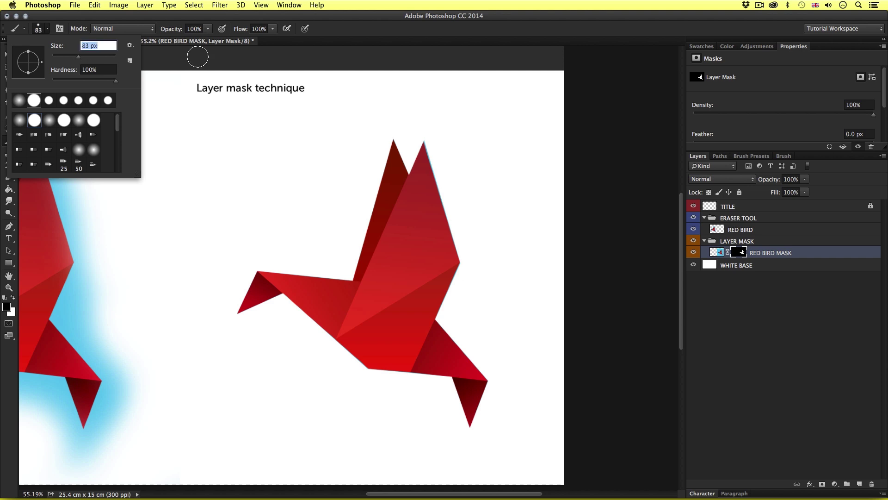
left_click(207, 31)
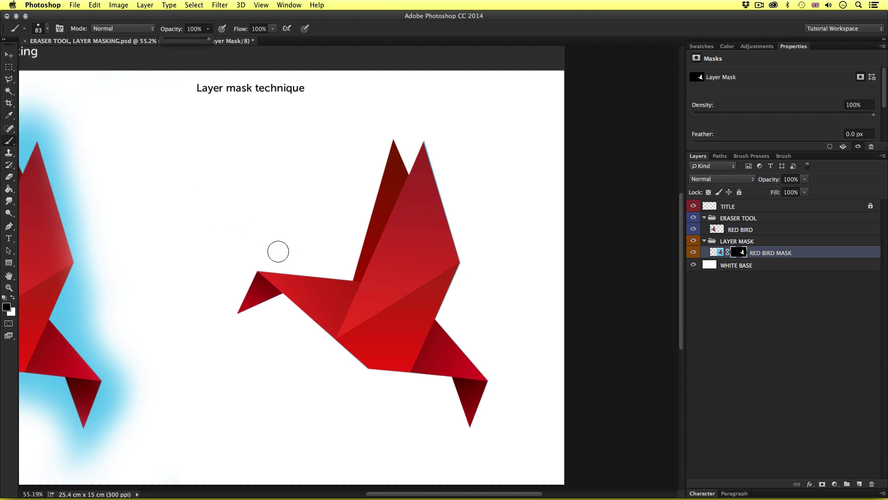
key("bracketright")
key("bracketright")
key("bracketright")
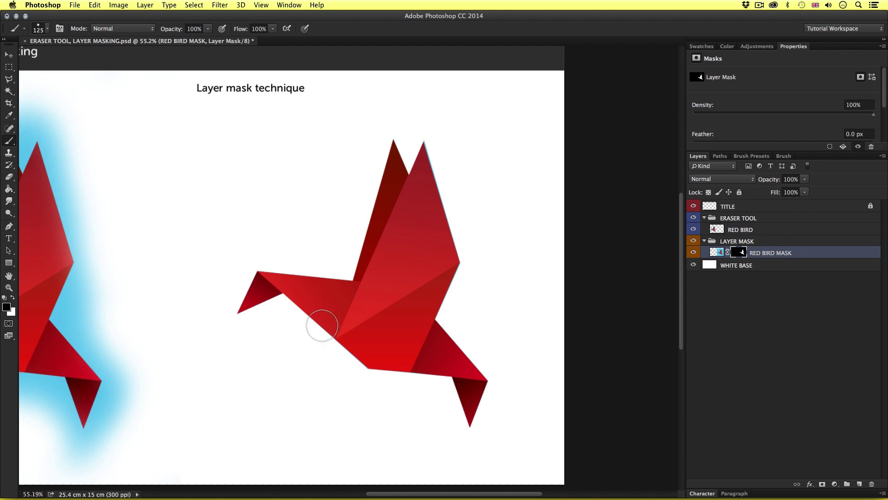
Paint black on the layer mask to hide parts of the bird's chest and the base of its rear wing.
mouse_move(323, 333)
left_mouse_down()
mouse_move(345, 336)
mouse_move(340, 322)
mouse_move(345, 340)
mouse_move(368, 339)
mouse_move(369, 324)
mouse_move(340, 315)
mouse_move(366, 335)
mouse_move(360, 353)
mouse_move(347, 326)
mouse_move(331, 321)
mouse_move(333, 410)
left_mouse_up()
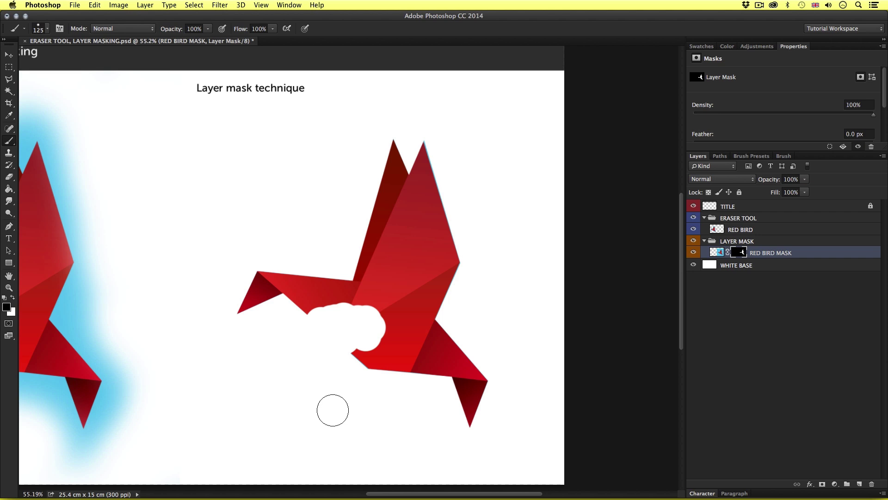
left_click(367, 246)
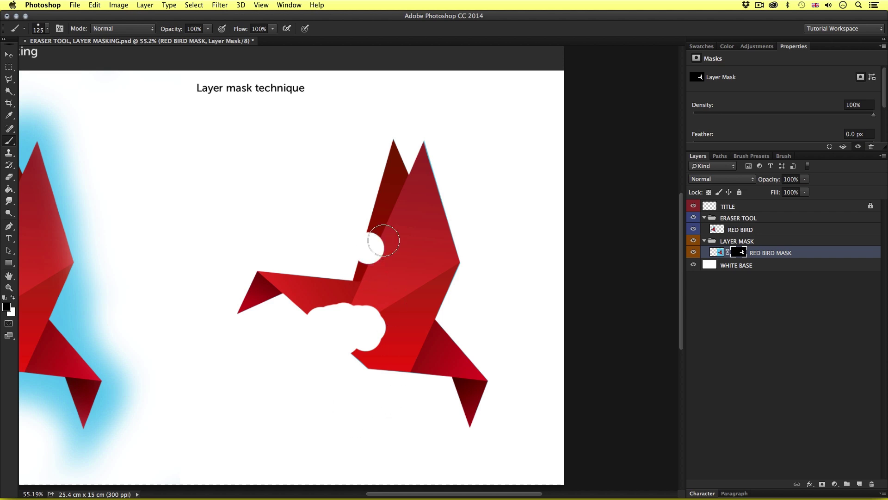
left_click(384, 240)
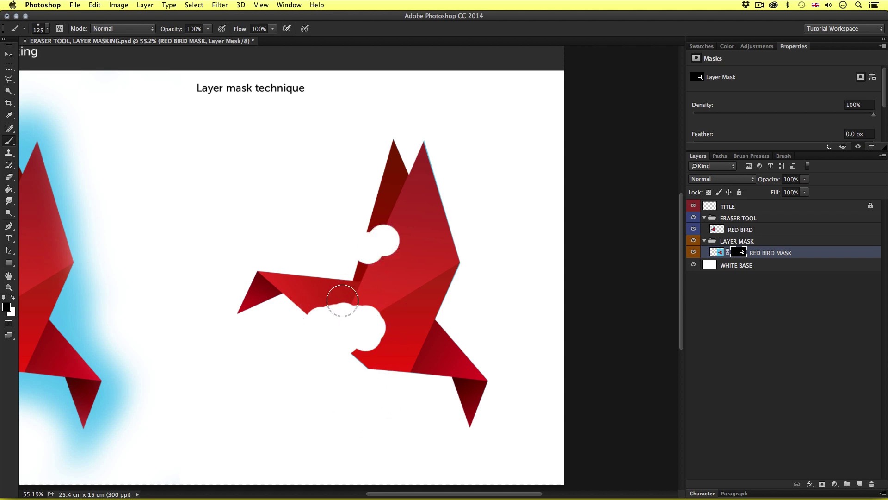
Swap the foreground colour to white and paint the hidden wing and chest areas of the bird back in.
key("x")
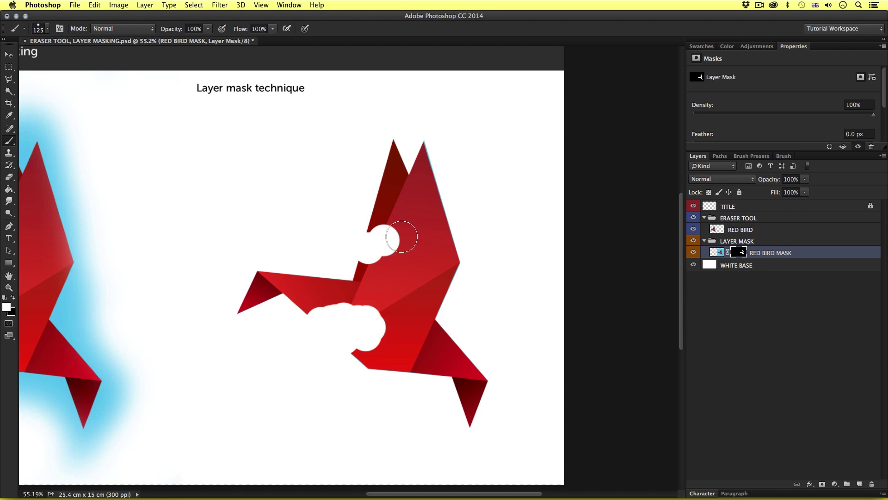
mouse_move(402, 237)
left_mouse_down()
mouse_move(393, 250)
mouse_move(396, 227)
mouse_move(376, 259)
mouse_move(382, 235)
mouse_move(378, 261)
left_mouse_up()
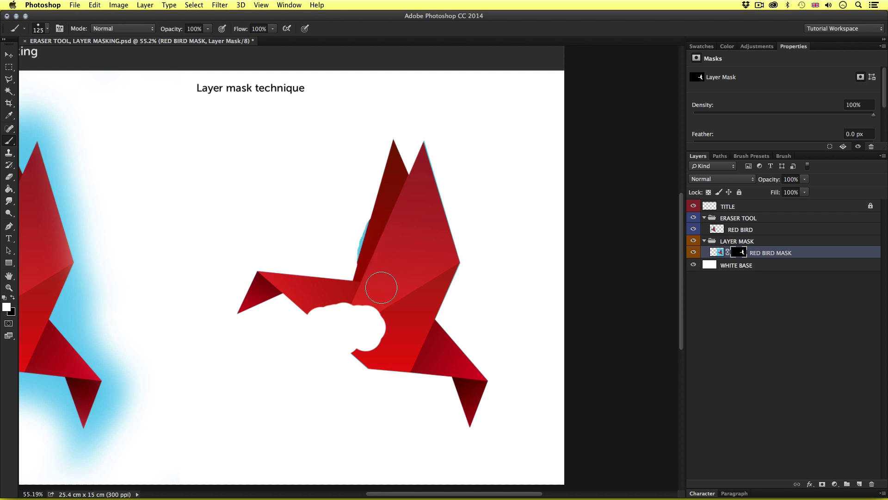
mouse_move(381, 288)
left_mouse_down()
mouse_move(382, 311)
mouse_move(364, 328)
mouse_move(380, 323)
mouse_move(343, 302)
mouse_move(338, 321)
left_mouse_up()
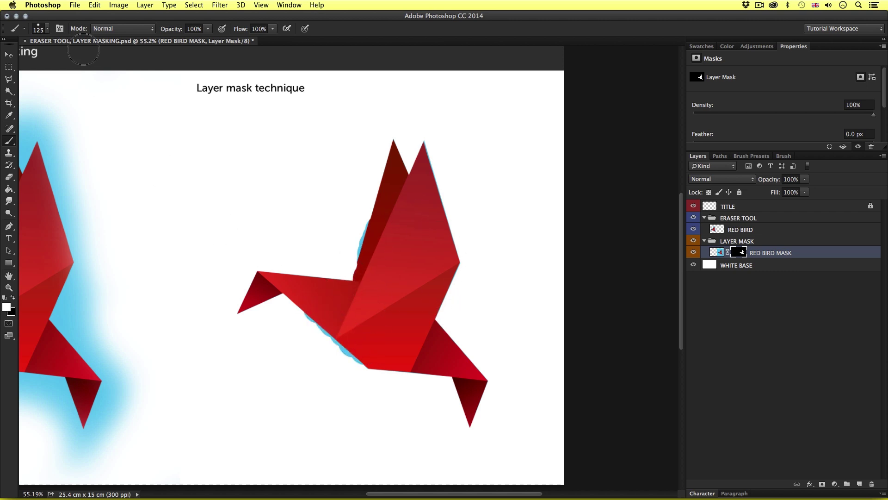
Choose a rough textured brush, enlarge it to 400 px and paint white around the bird to reveal patches of blue background.
left_click(48, 29)
left_click_drag(118, 122, 120, 155)
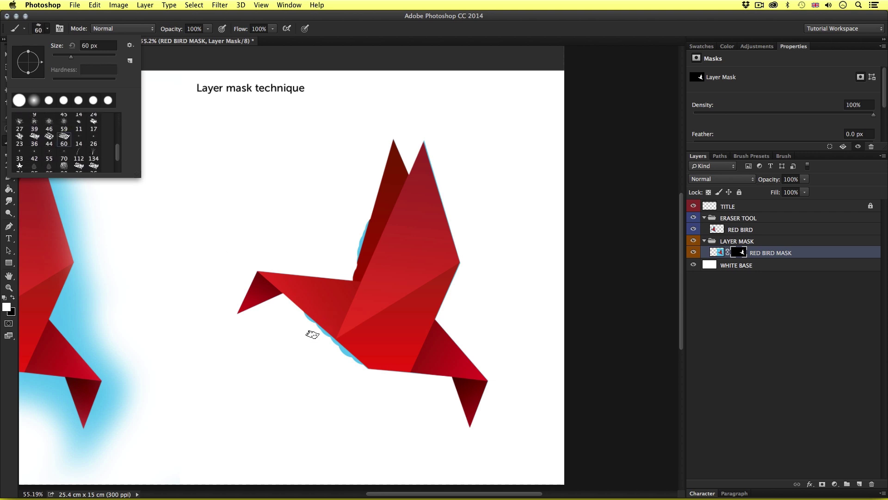
left_click(325, 326)
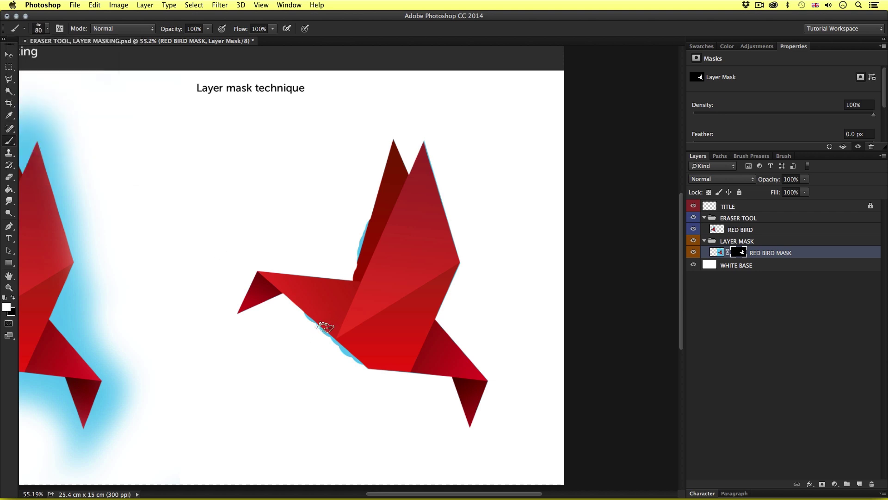
mouse_move(306, 334)
left_mouse_down()
mouse_move(298, 319)
mouse_move(357, 365)
mouse_move(407, 390)
mouse_move(245, 305)
mouse_move(373, 222)
mouse_move(434, 152)
mouse_move(440, 314)
mouse_move(483, 409)
mouse_move(432, 393)
mouse_move(425, 377)
left_mouse_up()
key("bracketright")
key("bracketright")
key("bracketright")
key("bracketright")
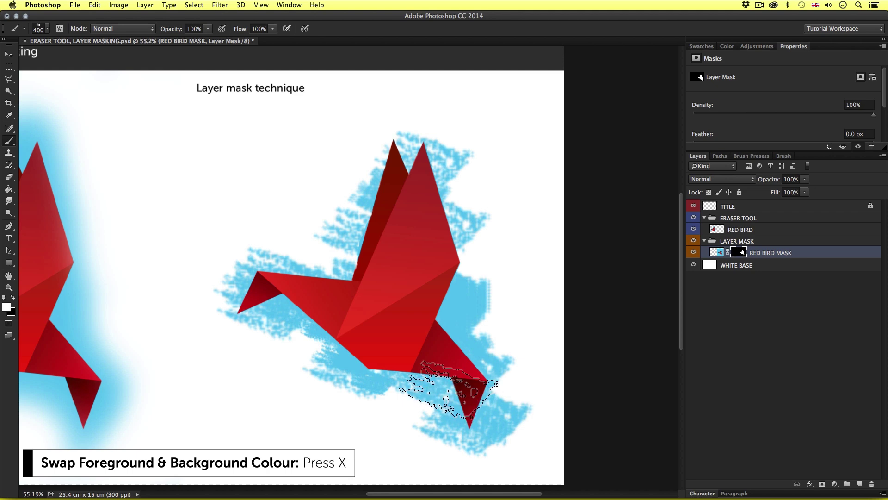
Swap to black and roughen the blue patches around the bird with textured strokes, reducing the brush to 250 px.
key("x")
mouse_move(283, 340)
left_mouse_down()
mouse_move(287, 399)
mouse_move(339, 399)
mouse_move(332, 420)
mouse_move(306, 365)
left_mouse_up()
mouse_move(445, 444)
left_mouse_down()
mouse_move(425, 440)
mouse_move(508, 382)
mouse_move(501, 296)
mouse_move(488, 296)
mouse_move(506, 254)
mouse_move(497, 144)
mouse_move(486, 166)
mouse_move(453, 125)
mouse_move(326, 185)
mouse_move(294, 246)
mouse_move(312, 208)
mouse_move(254, 253)
mouse_move(214, 246)
mouse_move(211, 271)
mouse_move(328, 363)
mouse_move(391, 398)
left_mouse_up()
key("bracketleft")
key("bracketleft")
key("bracketleft")
key("bracketleft")
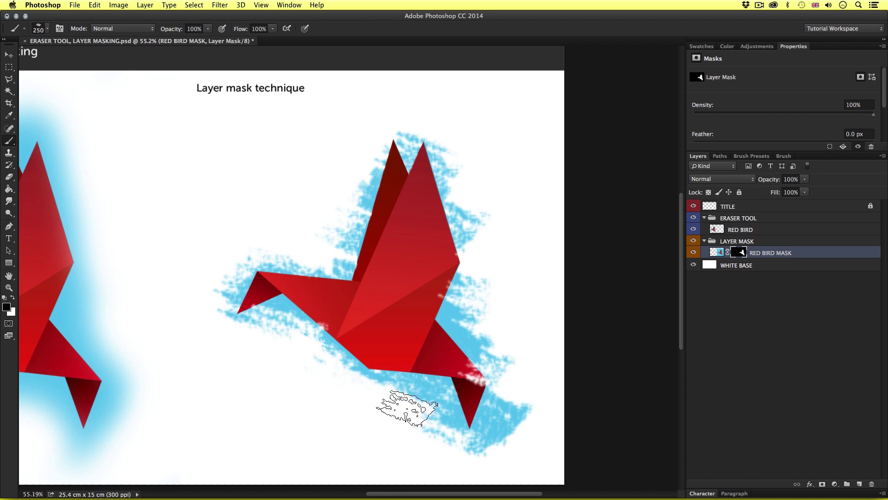
key("bracketright")
key("bracketright")
mouse_move(426, 416)
left_mouse_down()
mouse_move(479, 452)
mouse_move(430, 411)
mouse_move(525, 417)
left_mouse_up()
key("x")
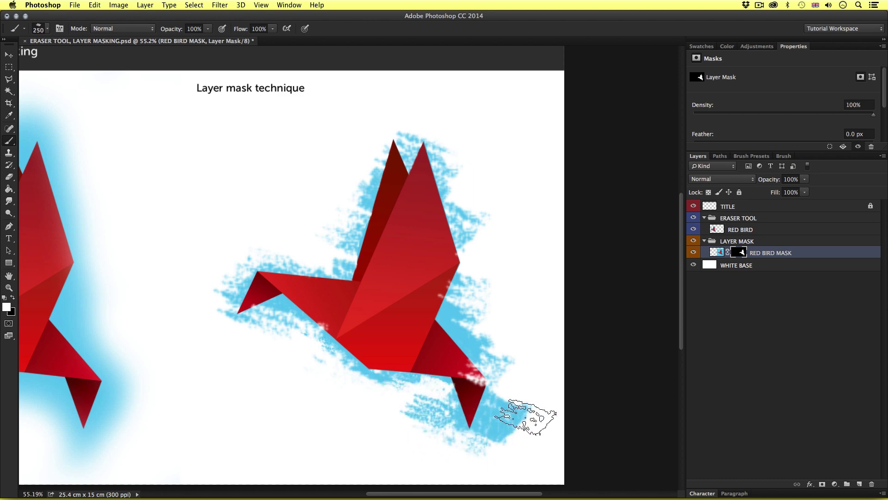
Rework the blue texture around the bird's lower right tip with white and black strokes, adjusting the textured brush to 200 px.
key("super+z")
key("bracketleft")
key("bracketleft")
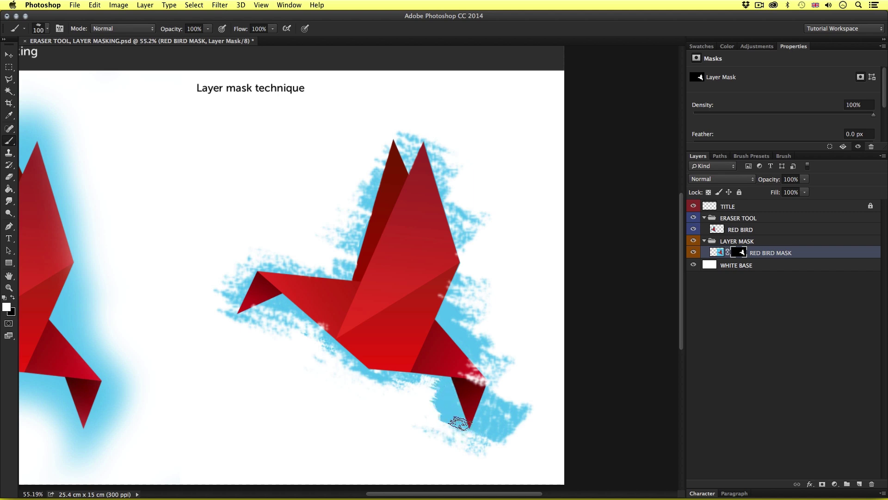
key("bracketright")
mouse_move(442, 410)
left_mouse_down()
mouse_move(434, 389)
mouse_move(408, 452)
mouse_move(434, 400)
left_mouse_up()
key("x")
key("x")
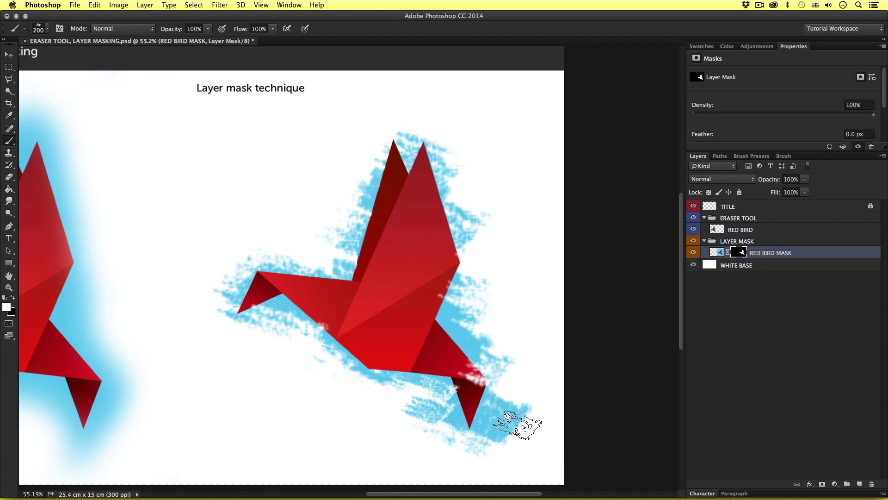
key("x")
mouse_move(517, 425)
left_mouse_down()
mouse_move(505, 422)
mouse_move(513, 430)
left_mouse_up()
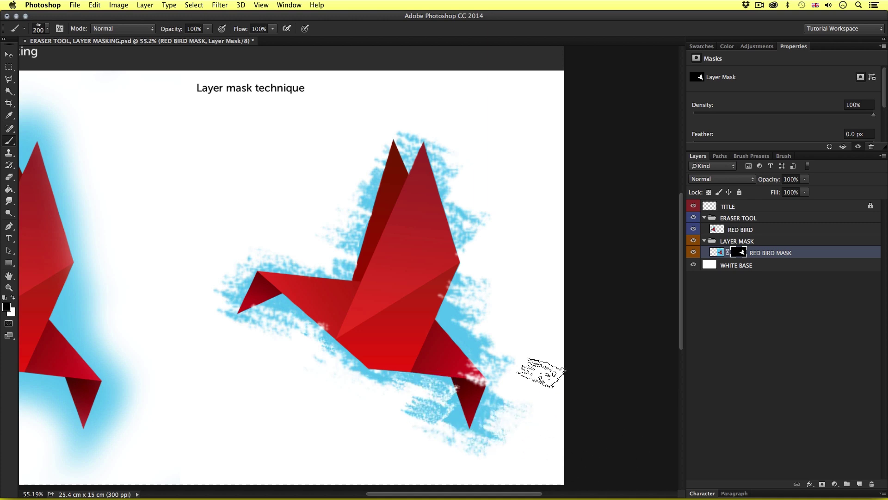